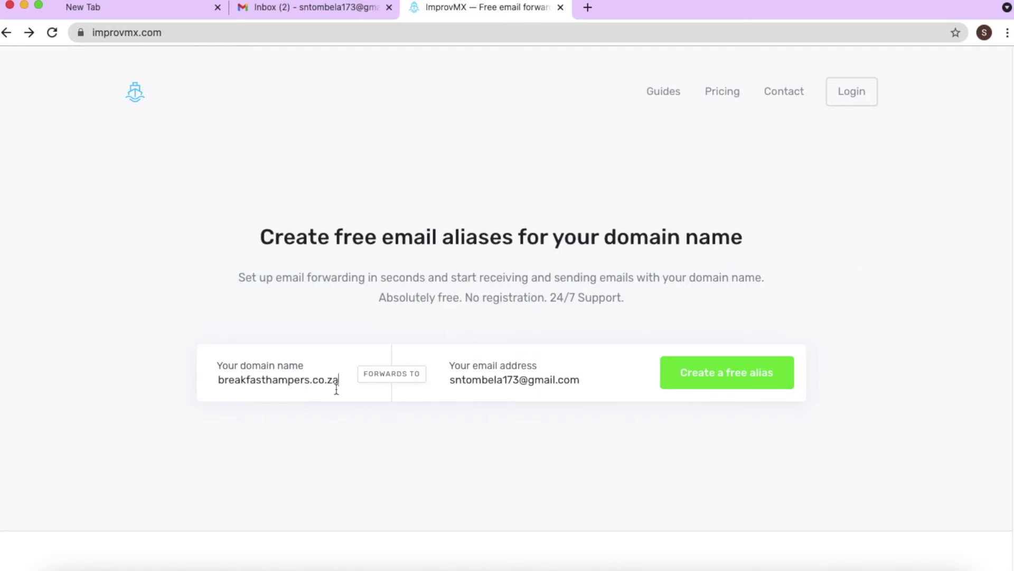
Step: Create a free email alias for breakfasthampers.co.za that forwards to the entered Gmail address
left_click_drag(338, 381, 201, 383)
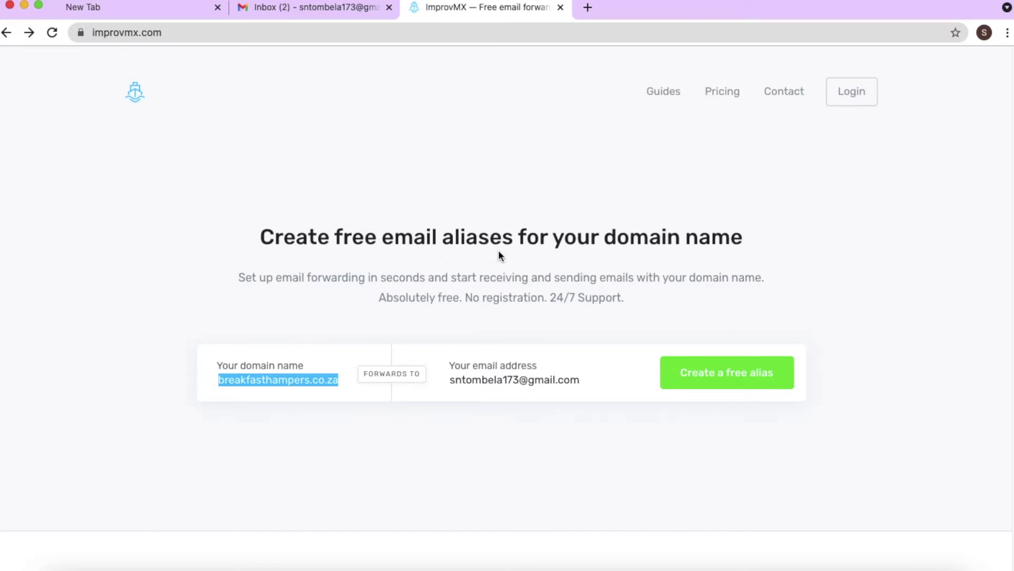
left_click(741, 380)
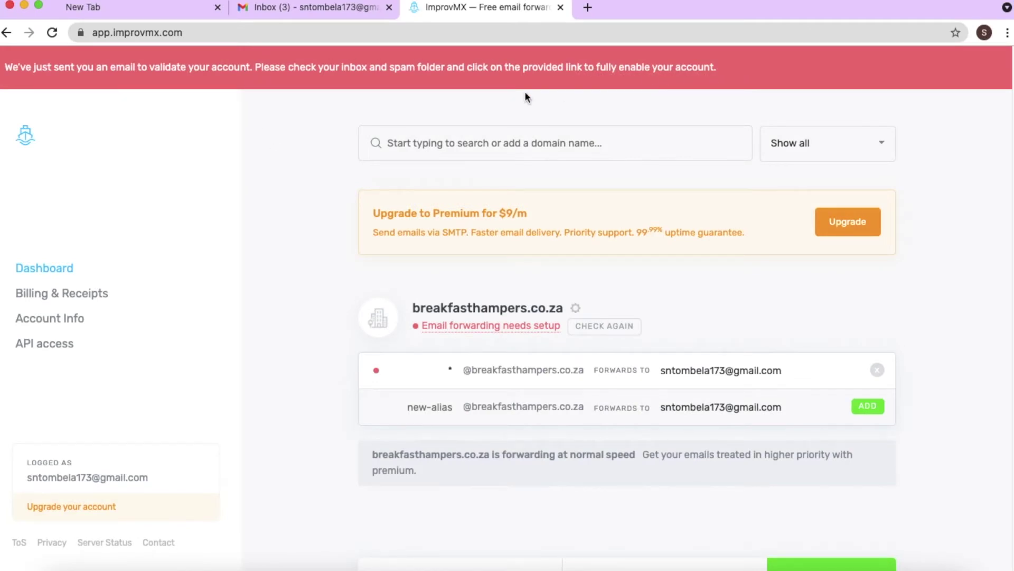
Step: Switch to Gmail, open the ImprovMX email about validating the account, and follow its validation link
left_click(328, 7)
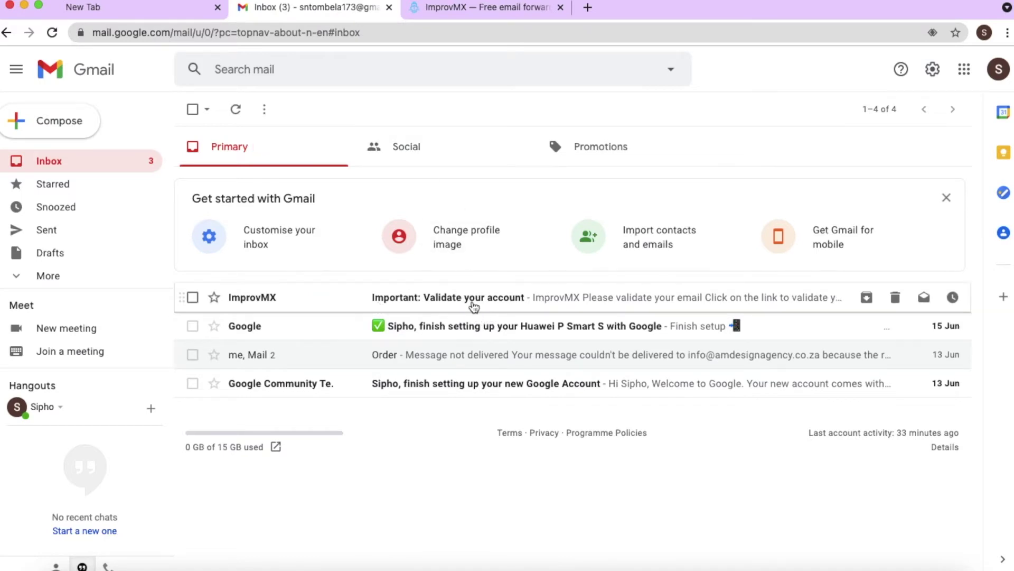
left_click(444, 299)
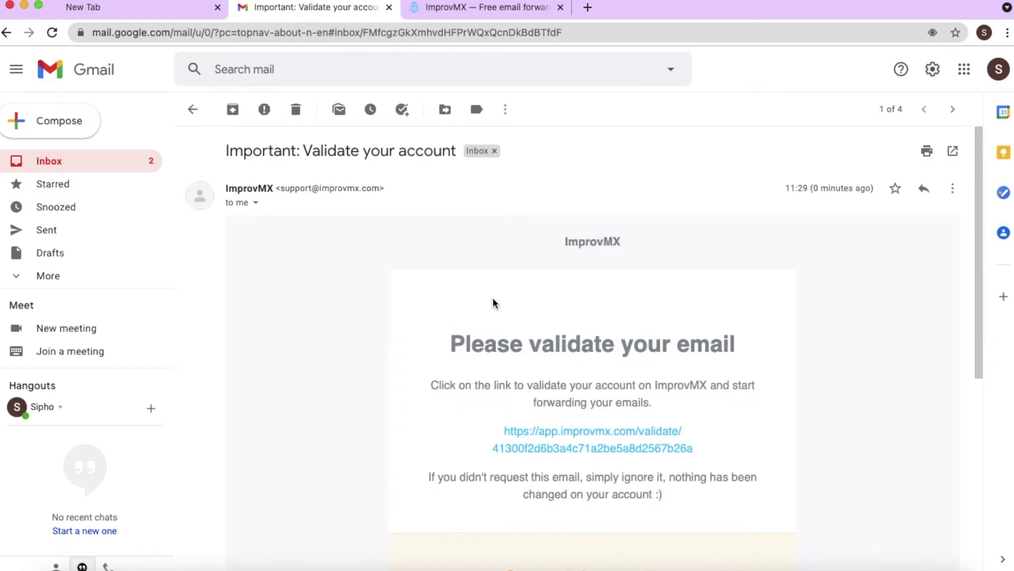
left_click(601, 453)
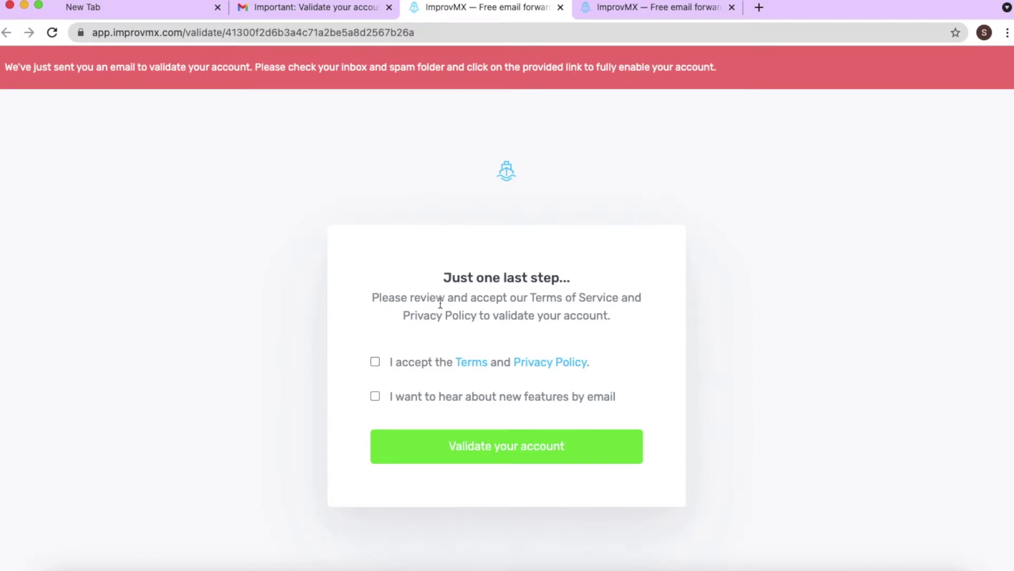
Step: Accept the Terms and Privacy Policy, submit the account validation, and reload the ImprovMX dashboard
left_click(375, 361)
left_click(491, 446)
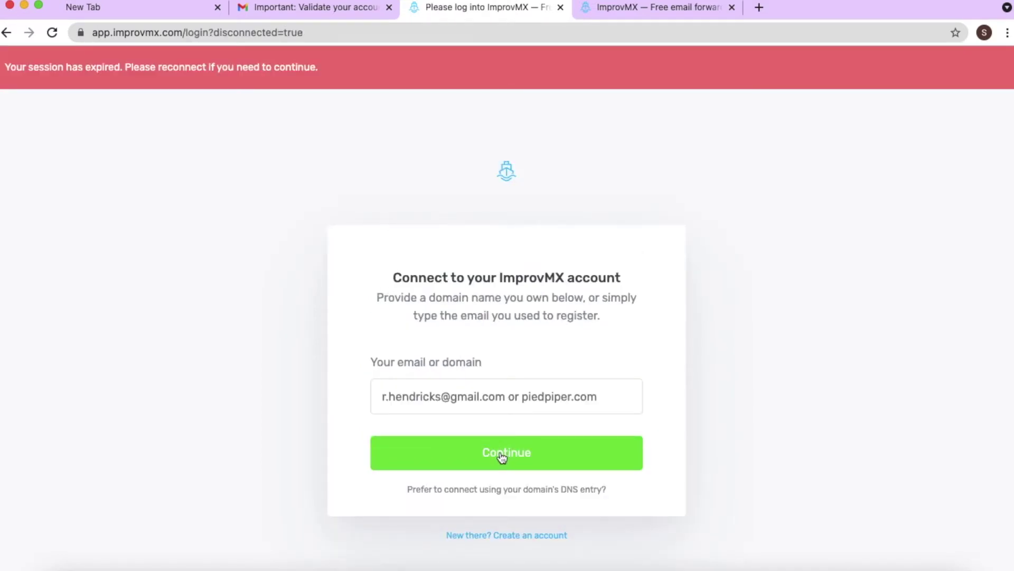
left_click(634, 15)
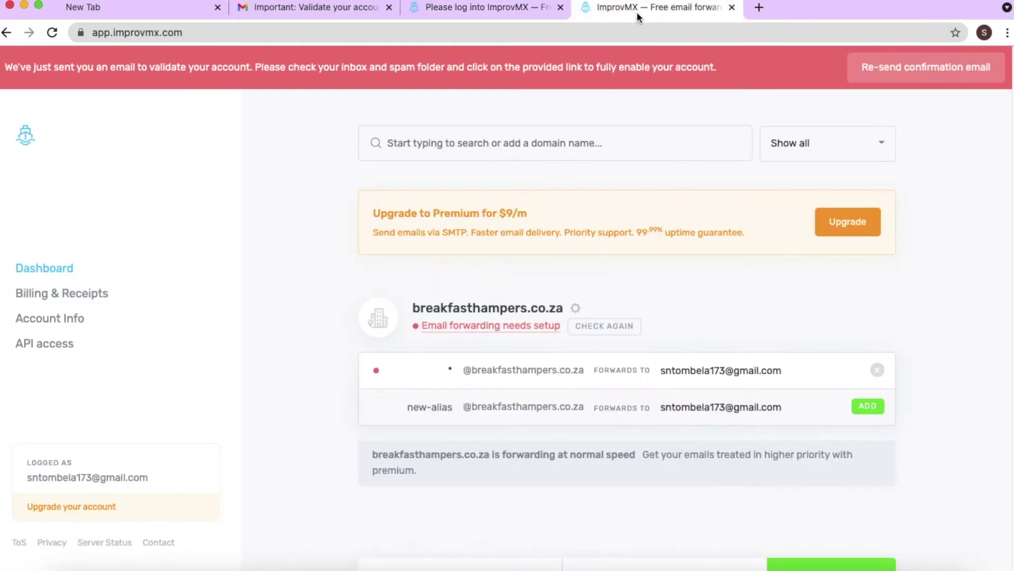
left_click(54, 34)
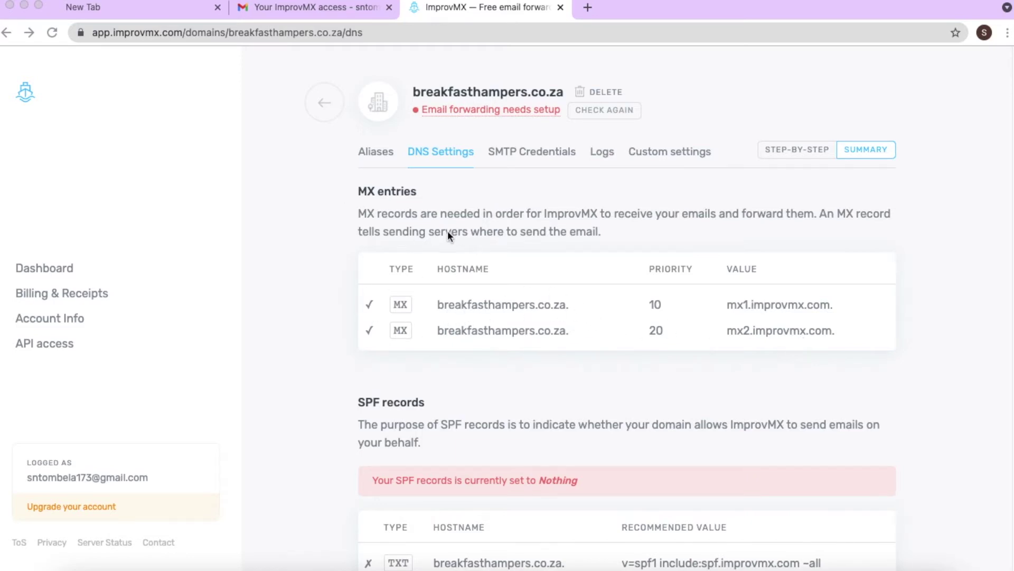
Step: Refresh the DNS settings of breakfasthampers.co.za and display them as the step-by-step setup guide
left_click(52, 34)
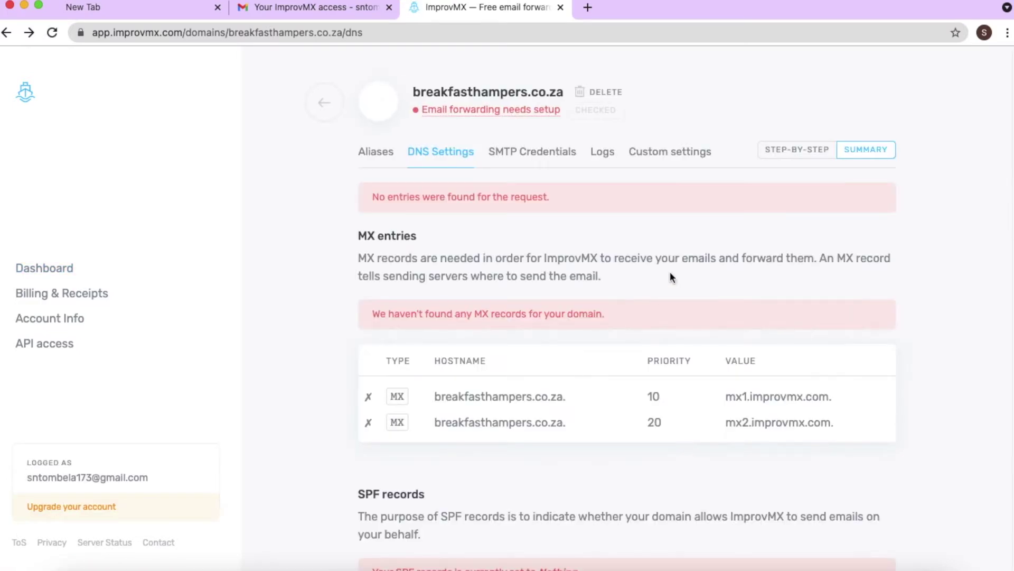
left_click(789, 154)
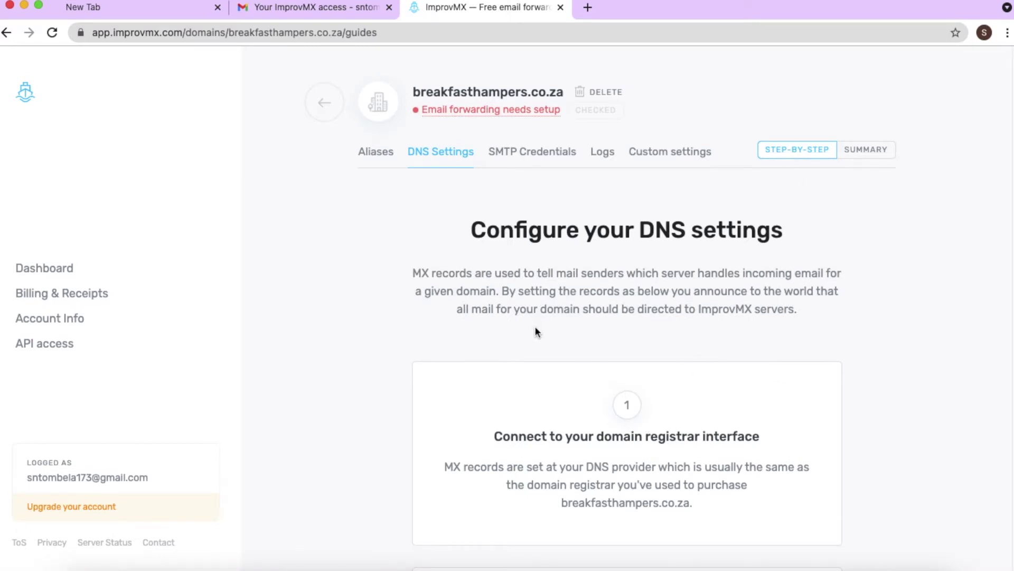
left_click(52, 33)
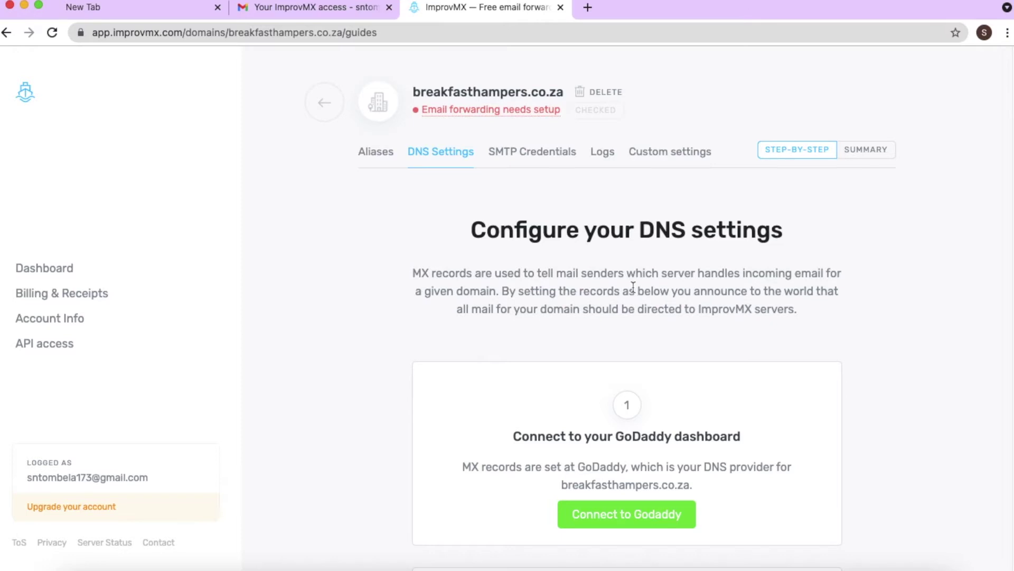
Step: Read through the guide's MX and TXT entry instructions and connect to the GoDaddy dashboard from its first step
scroll(687, 308, "down", 5)
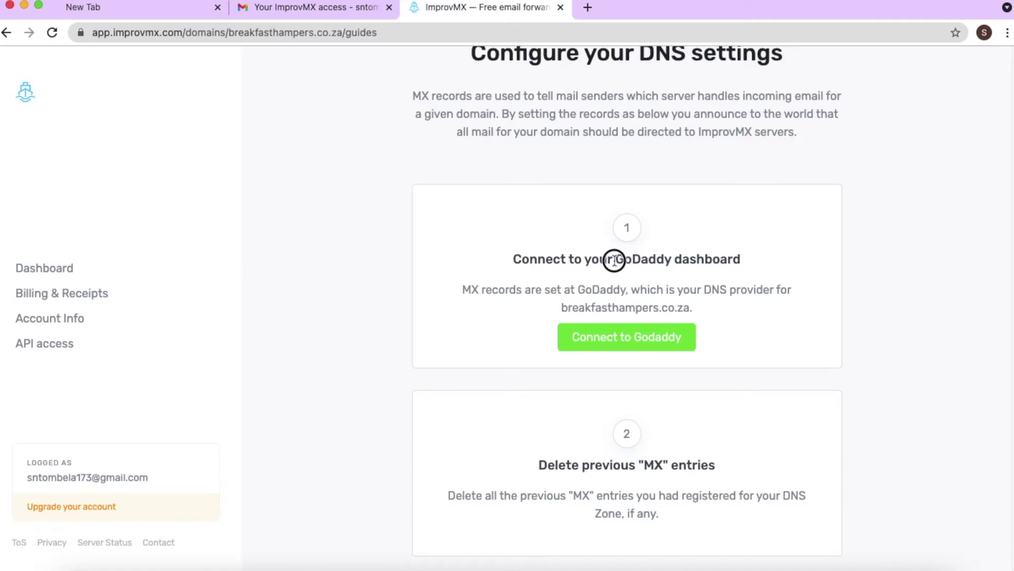
scroll(694, 274, "down", 1)
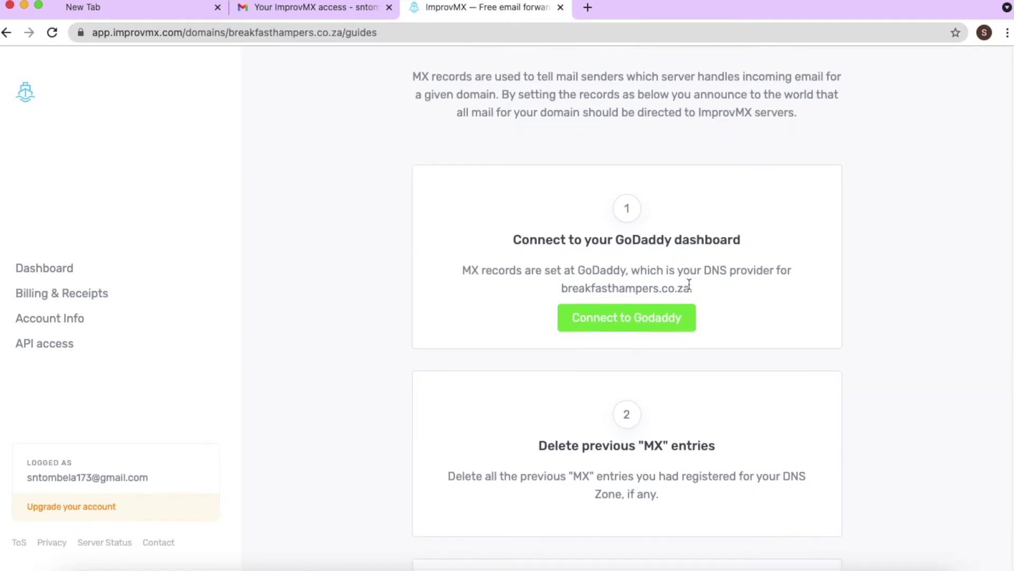
scroll(657, 348, "down", 5)
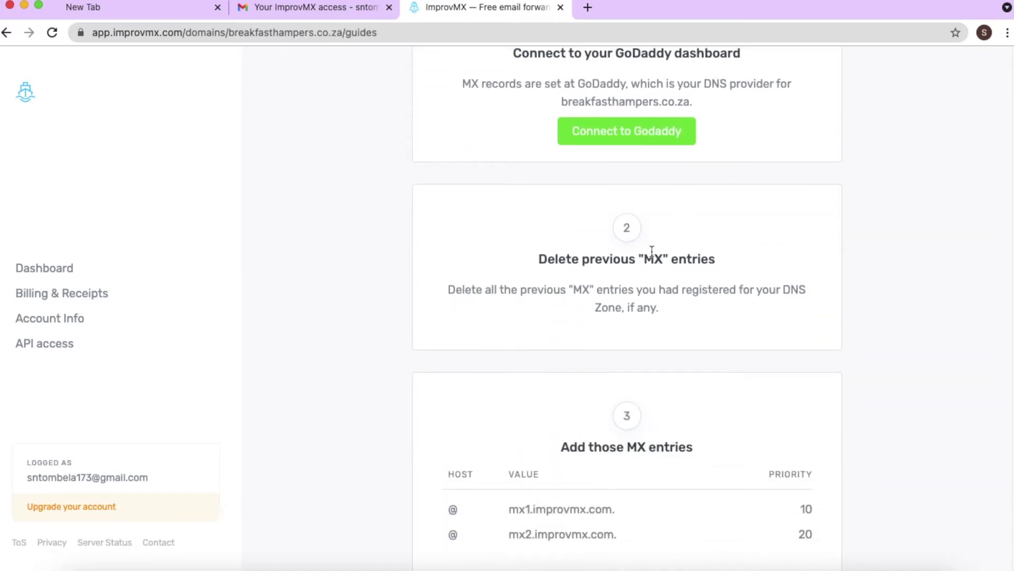
scroll(645, 290, "down", 6)
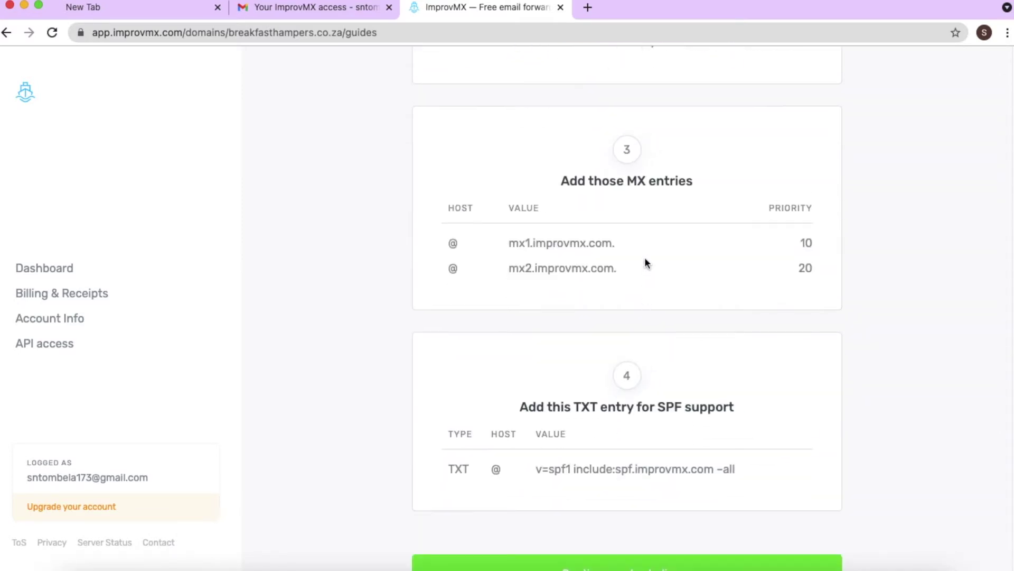
scroll(651, 375, "up", 8)
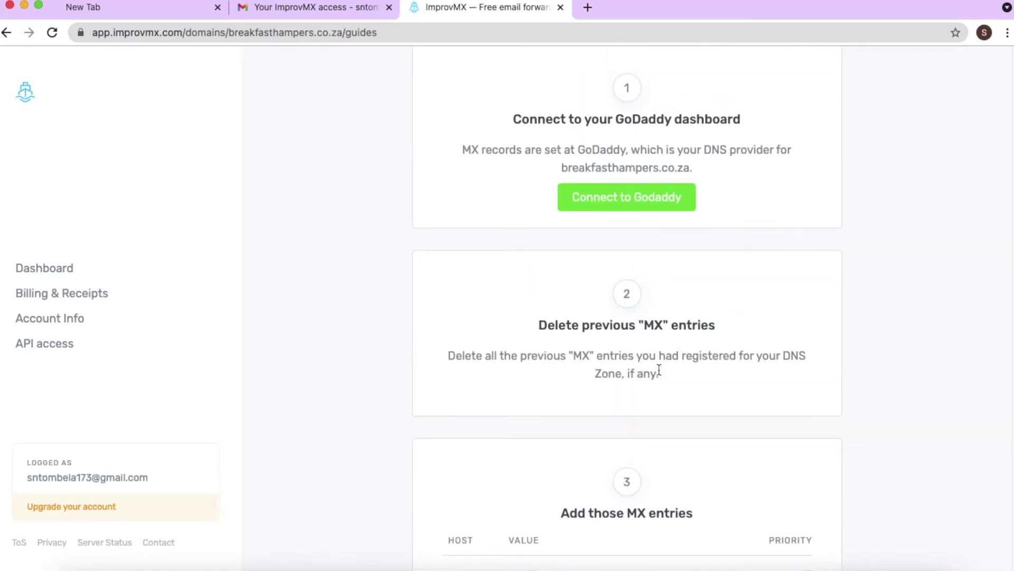
scroll(650, 271, "up", 1)
left_click(628, 223)
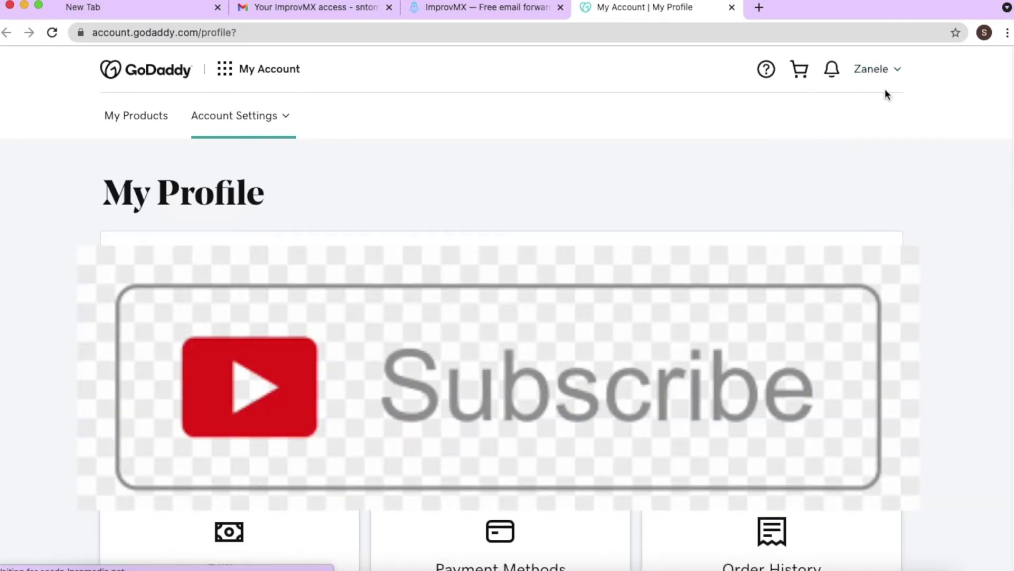
Step: Go to the GoDaddy account's products and open the management list of all domains
scroll(714, 200, "down", 1)
scroll(715, 204, "down", 3)
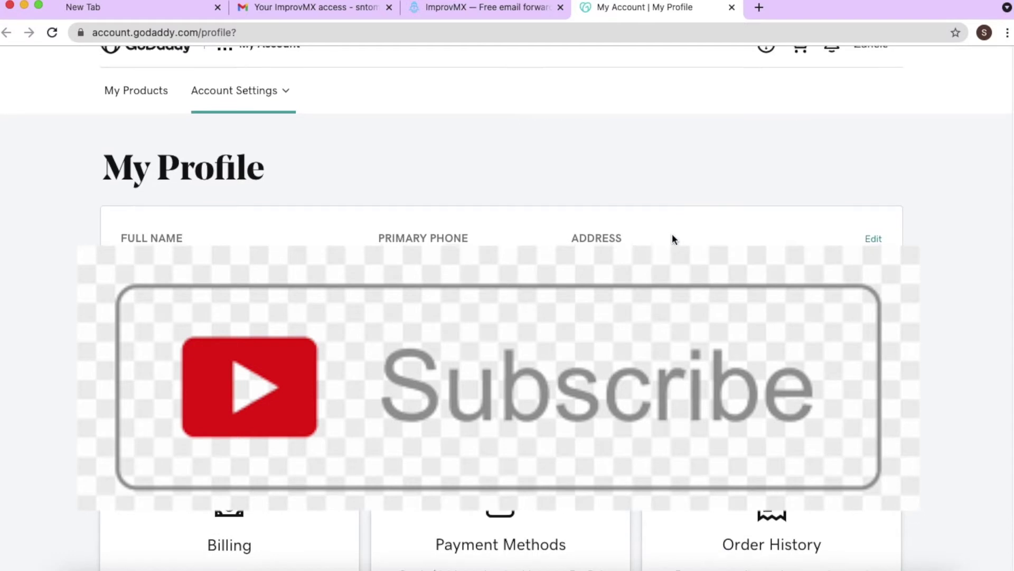
scroll(670, 236, "up", 2)
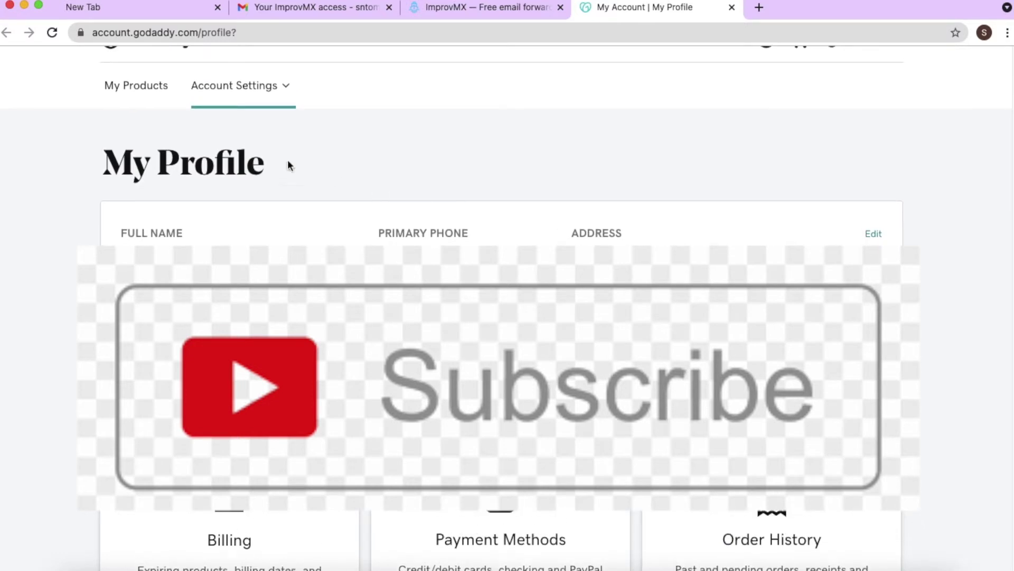
left_click(148, 98)
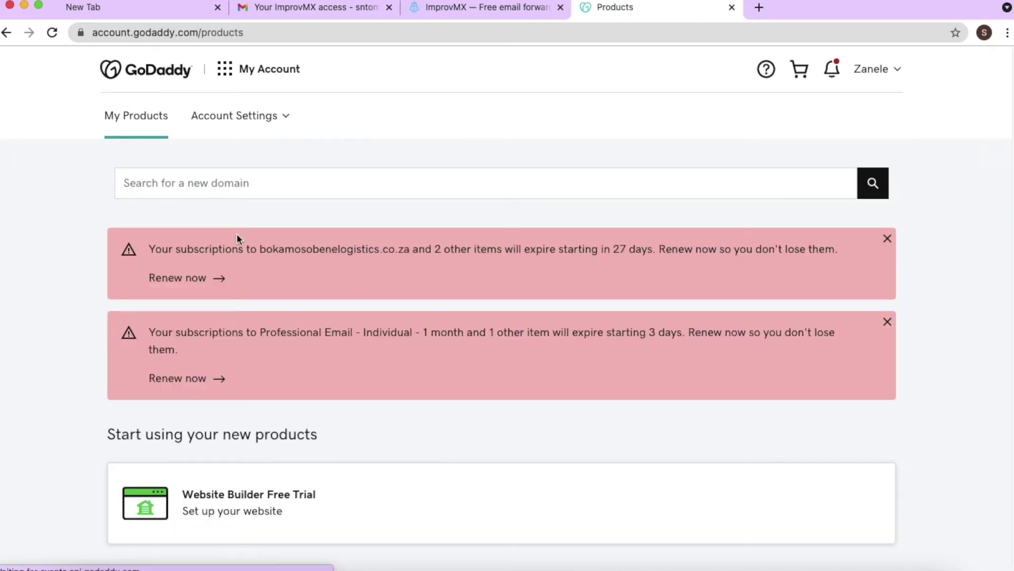
scroll(238, 235, "down", 1)
scroll(240, 238, "down", 10)
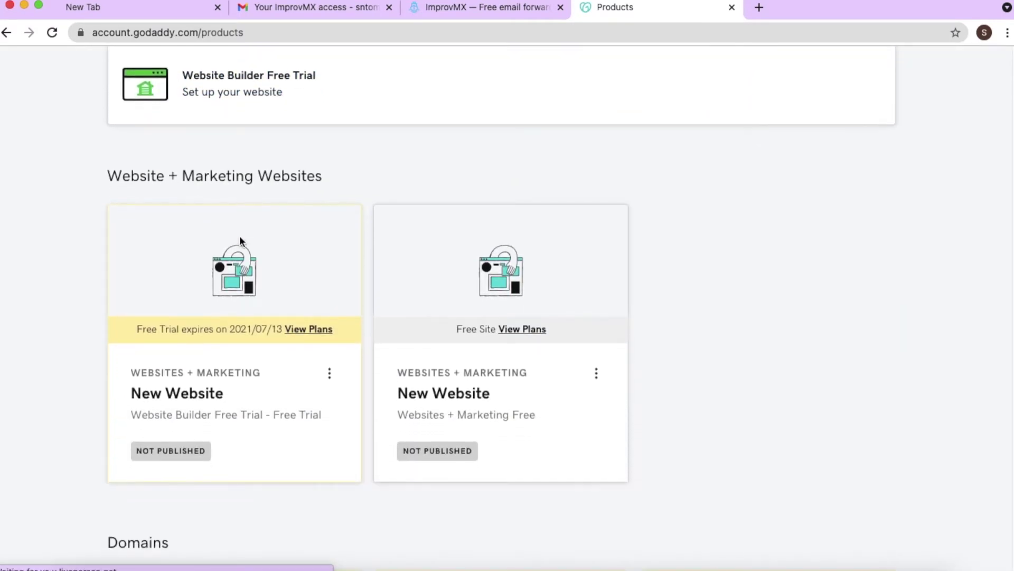
scroll(241, 242, "down", 7)
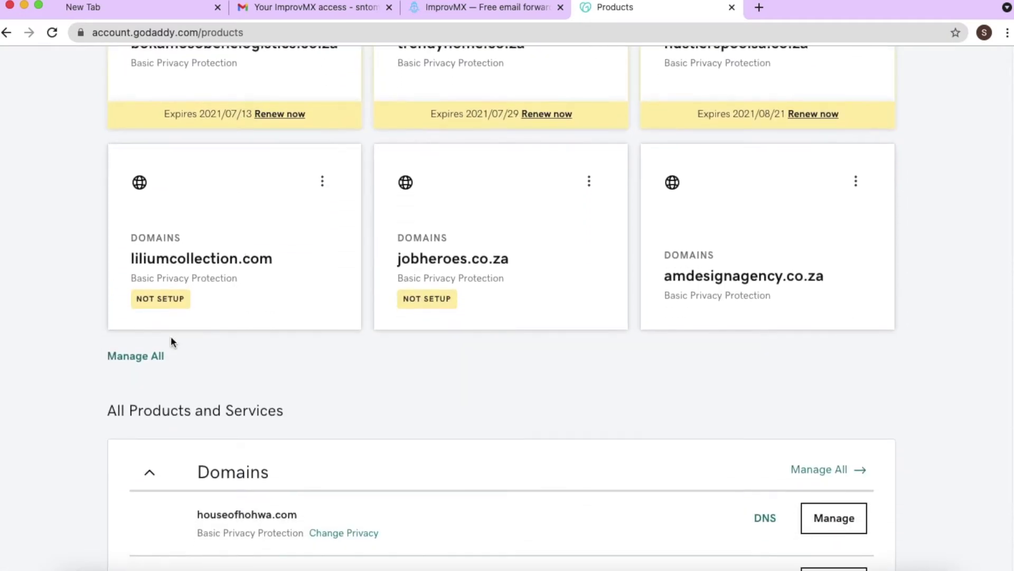
left_click(145, 356)
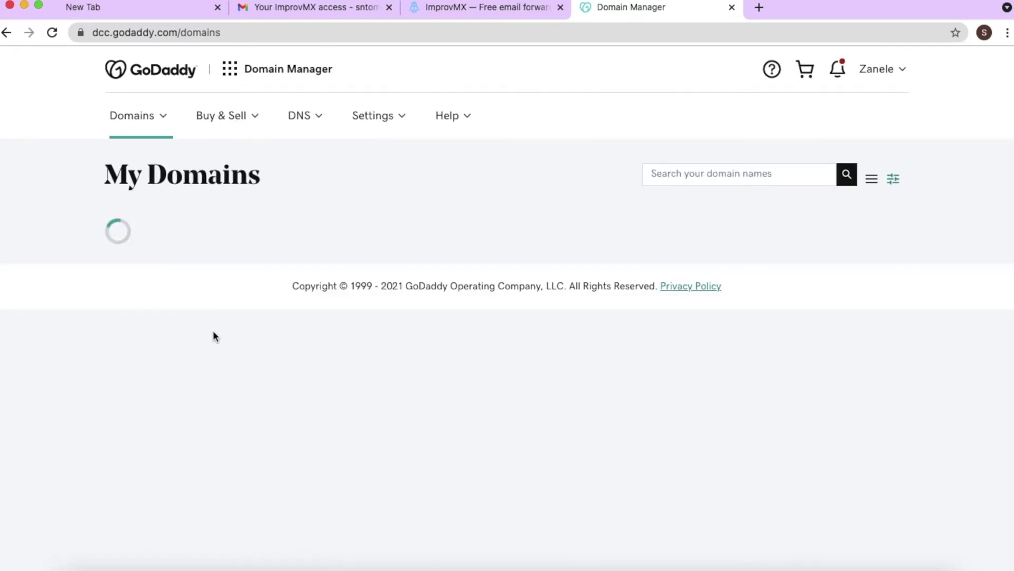
Step: Open the settings of breakfasthampers.co.za and go to its DNS management
scroll(213, 331, "down", 2)
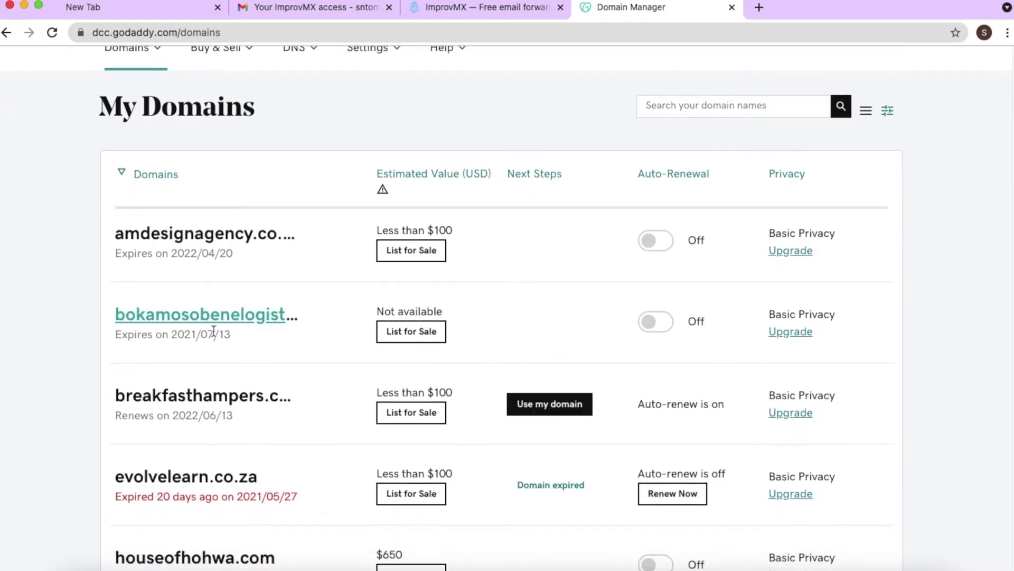
left_click(205, 344)
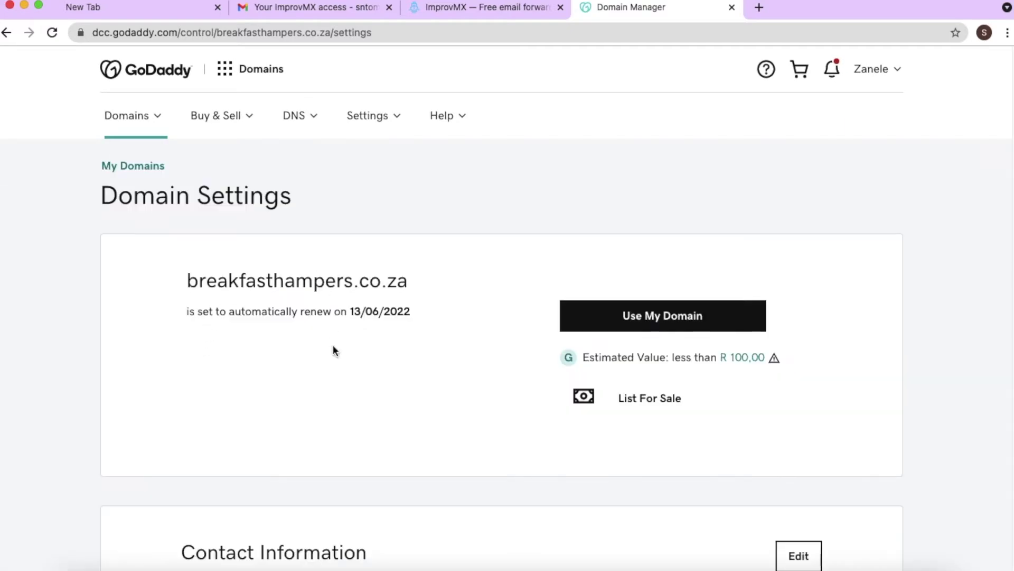
scroll(332, 346, "down", 10)
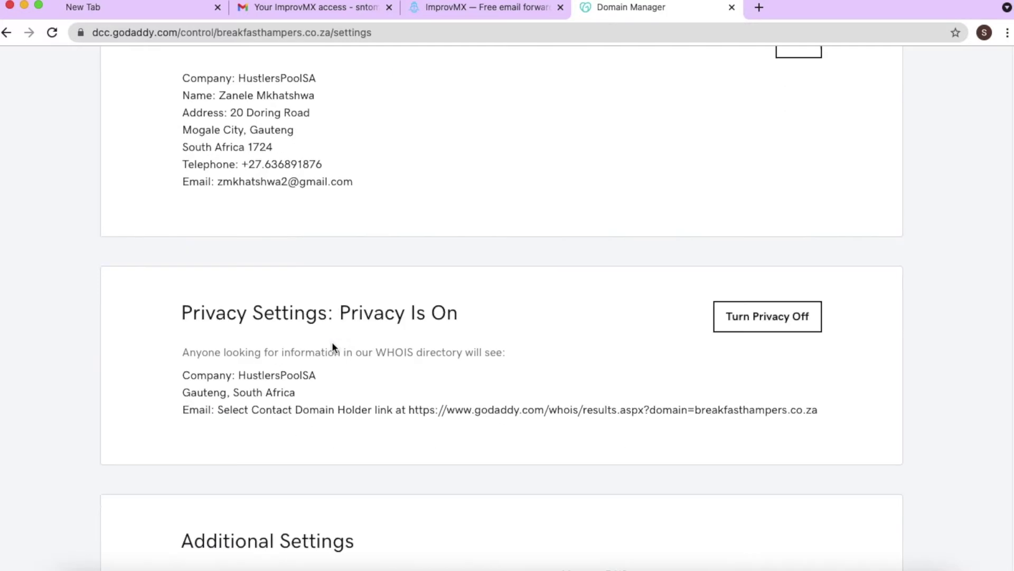
scroll(332, 347, "down", 5)
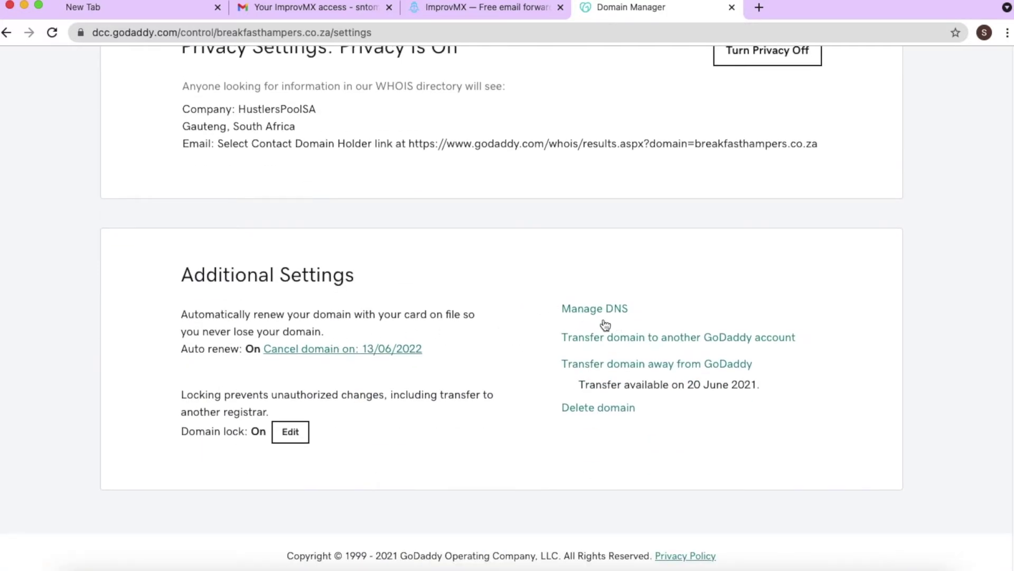
left_click(589, 309)
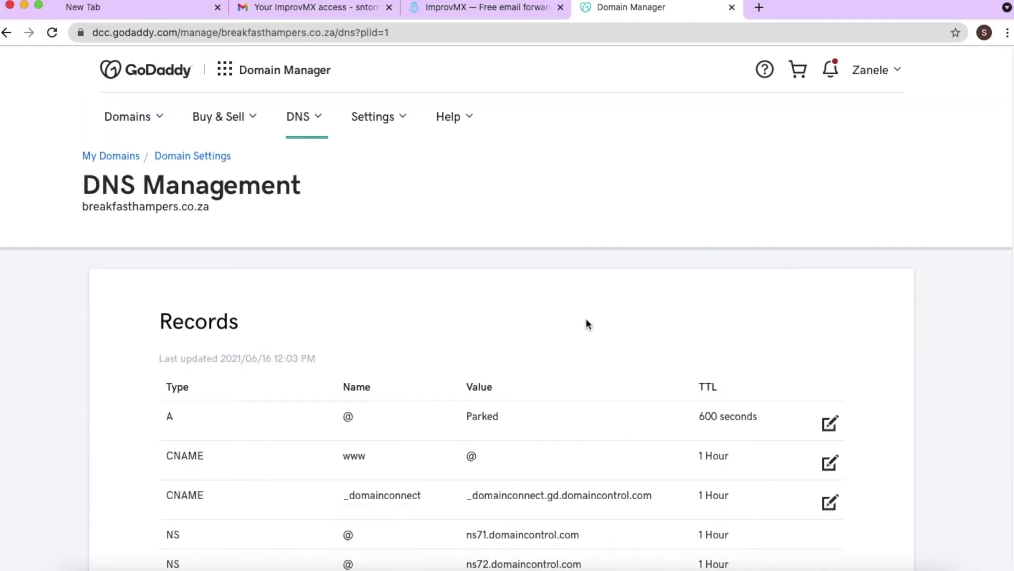
Step: Compare the domain's GoDaddy DNS records with the MX and TXT entries required by the ImprovMX guide, checking for previous MX entries
scroll(588, 323, "down", 5)
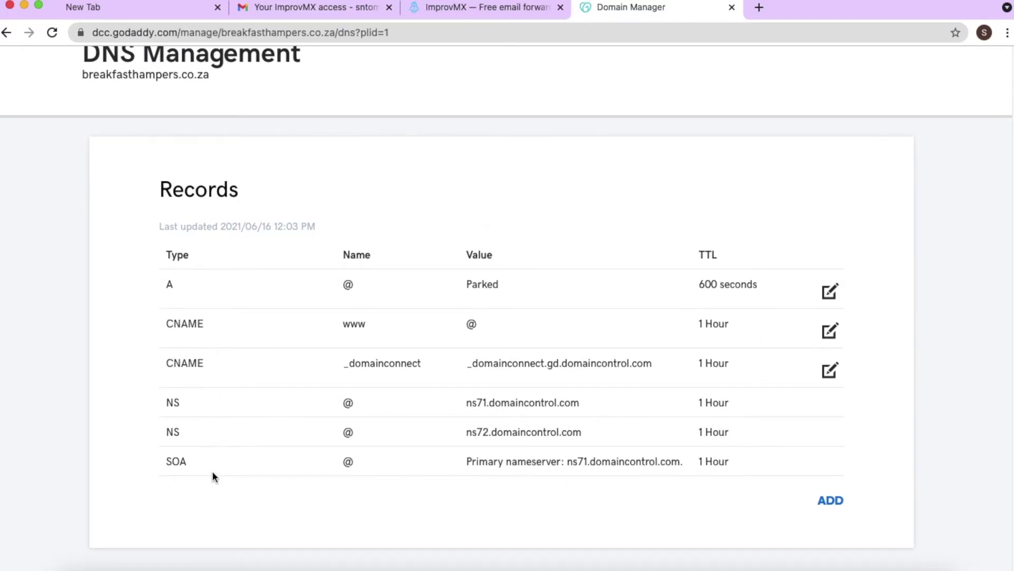
left_click(490, 8)
scroll(576, 365, "down", 6)
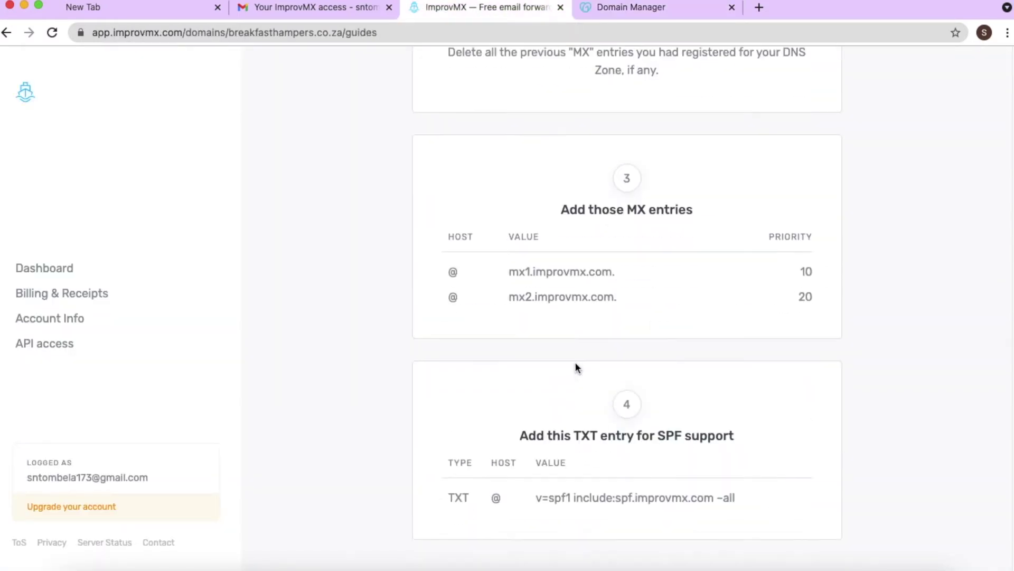
scroll(568, 404, "up", 3)
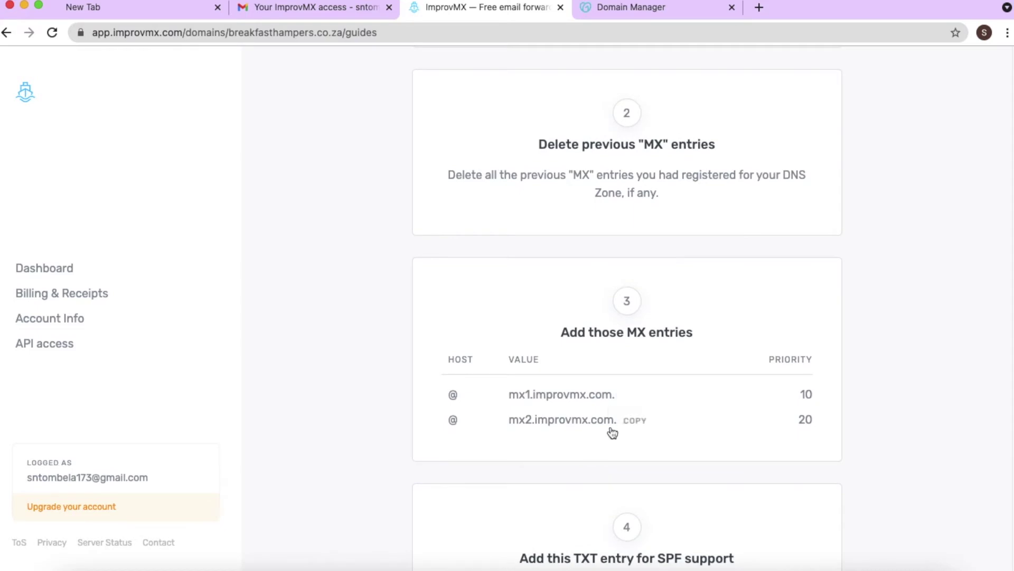
scroll(597, 354, "down", 2)
left_click(648, 16)
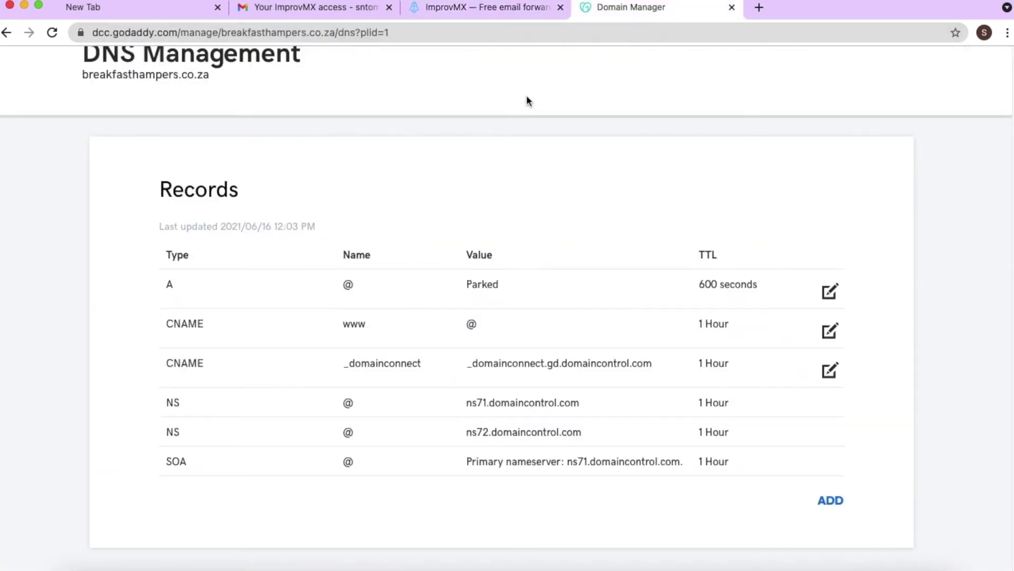
left_click(506, 13)
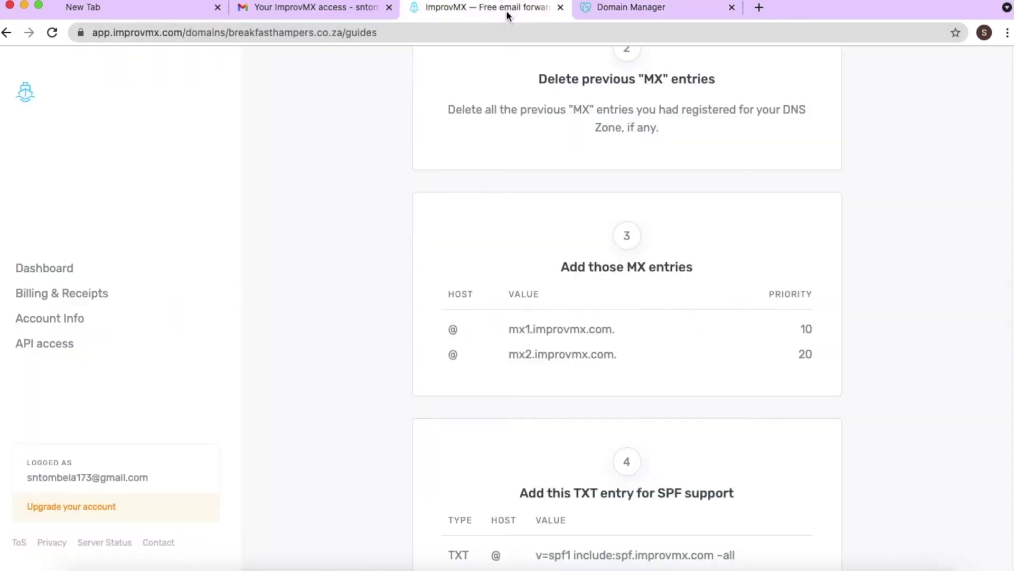
scroll(610, 266, "up", 5)
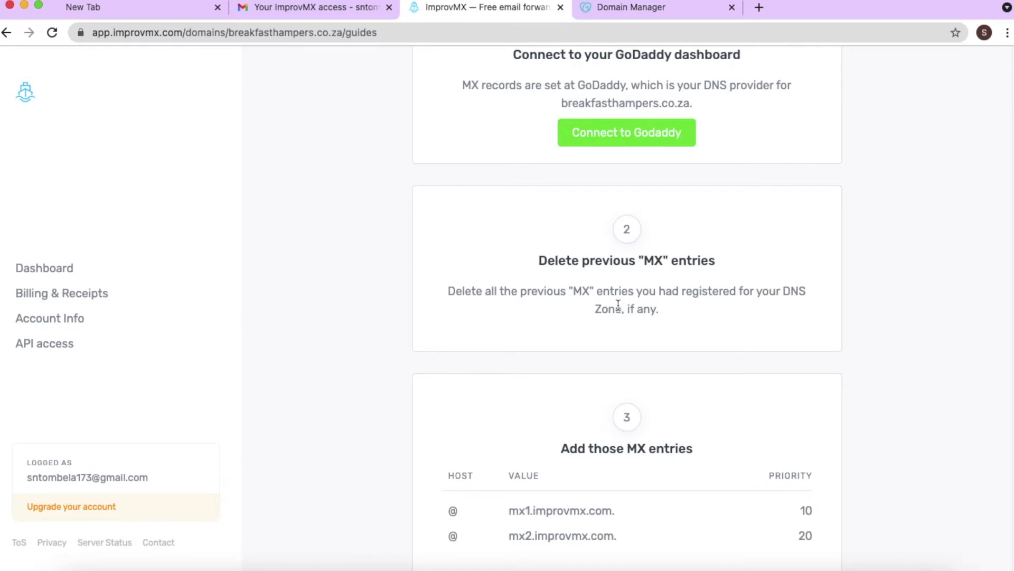
left_click(626, 9)
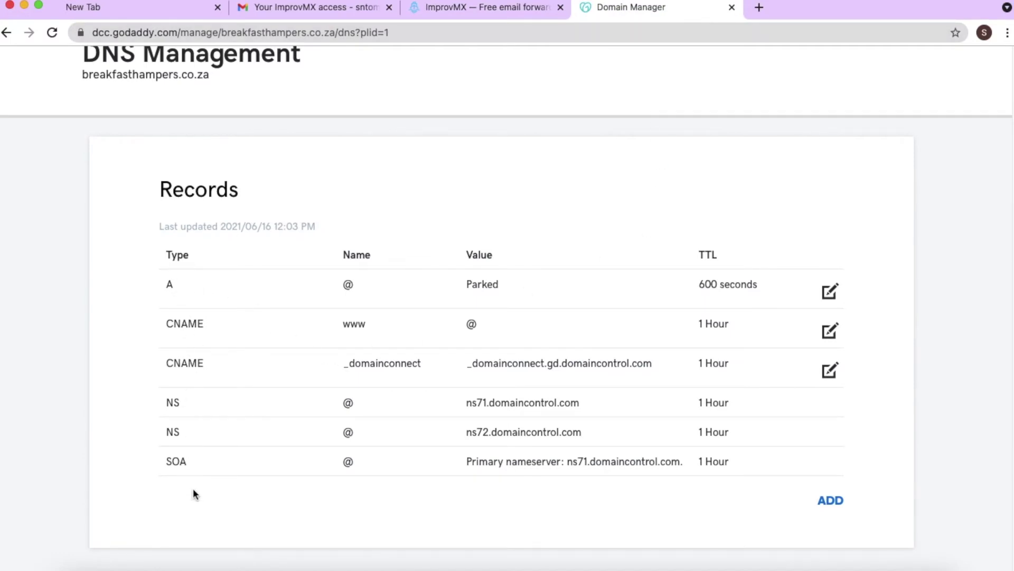
Step: Check the MX entries required by the ImprovMX guide, then start a new MX-type record in GoDaddy's DNS records
left_click(509, 11)
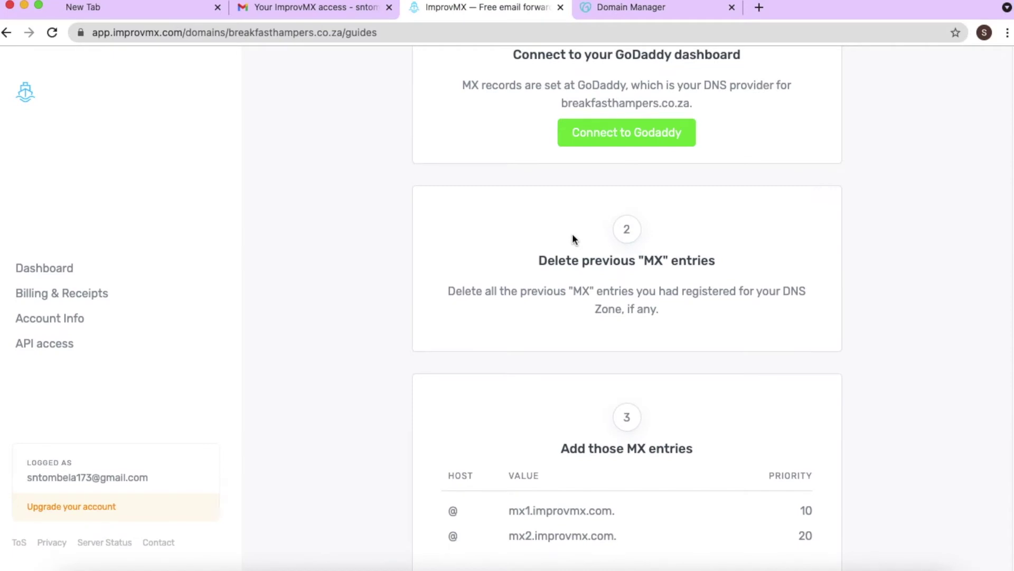
scroll(572, 253, "up", 2)
scroll(573, 275, "down", 5)
scroll(571, 245, "down", 1)
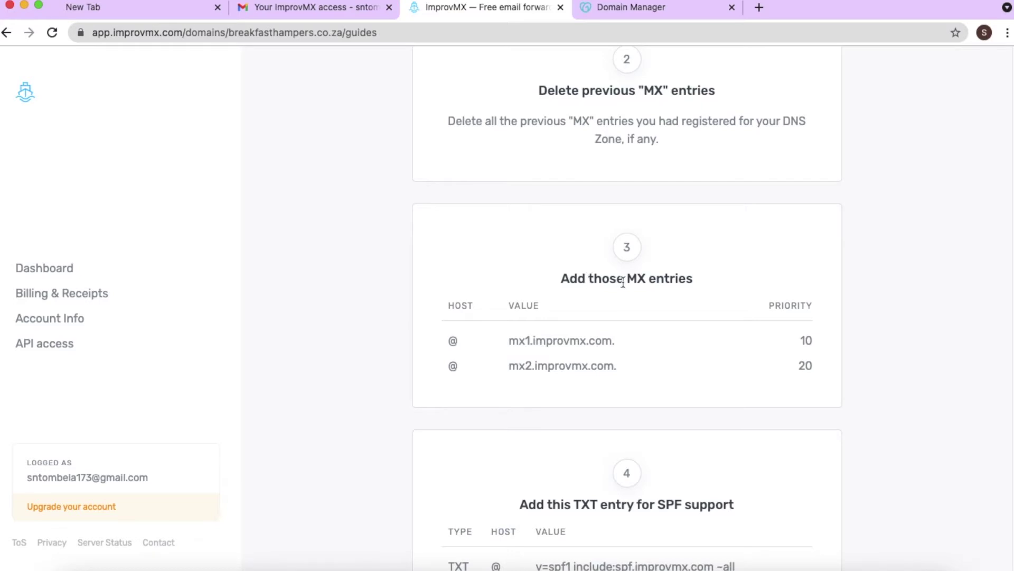
mouse_move(617, 364)
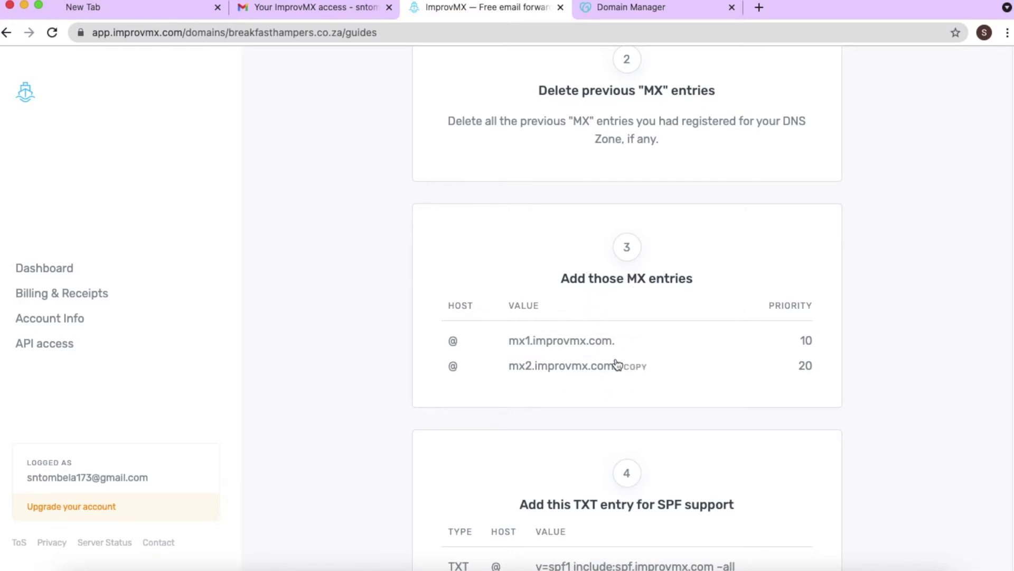
left_click(625, 8)
scroll(586, 227, "down", 2)
scroll(586, 227, "down", 2)
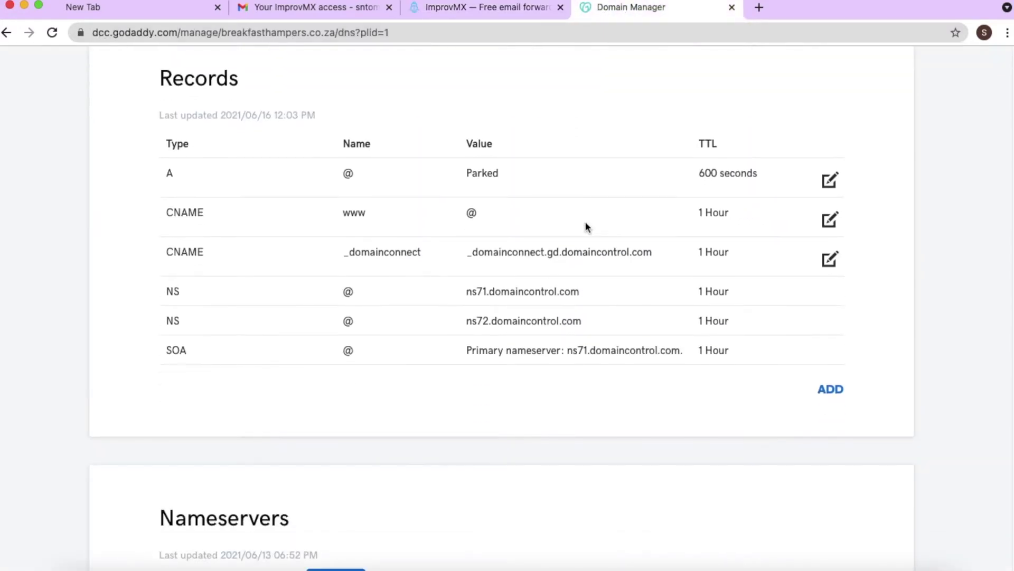
left_click(829, 379)
scroll(819, 372, "down", 2)
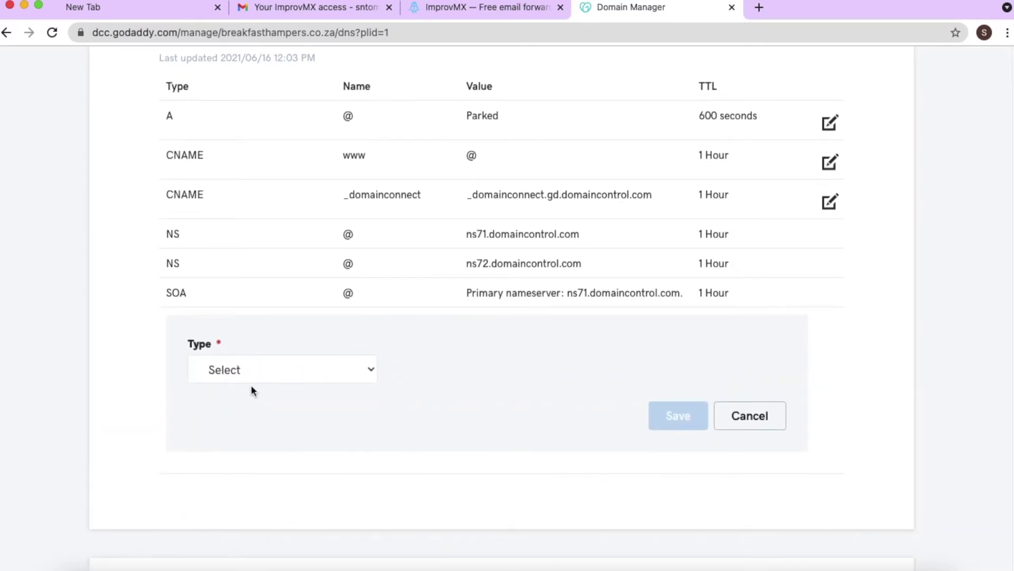
left_click(369, 368)
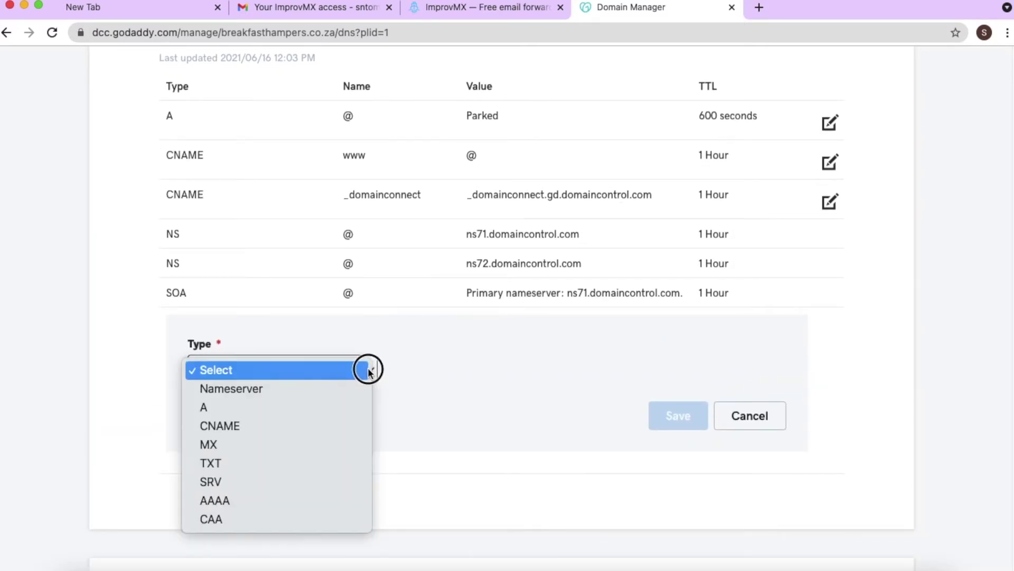
left_click(224, 444)
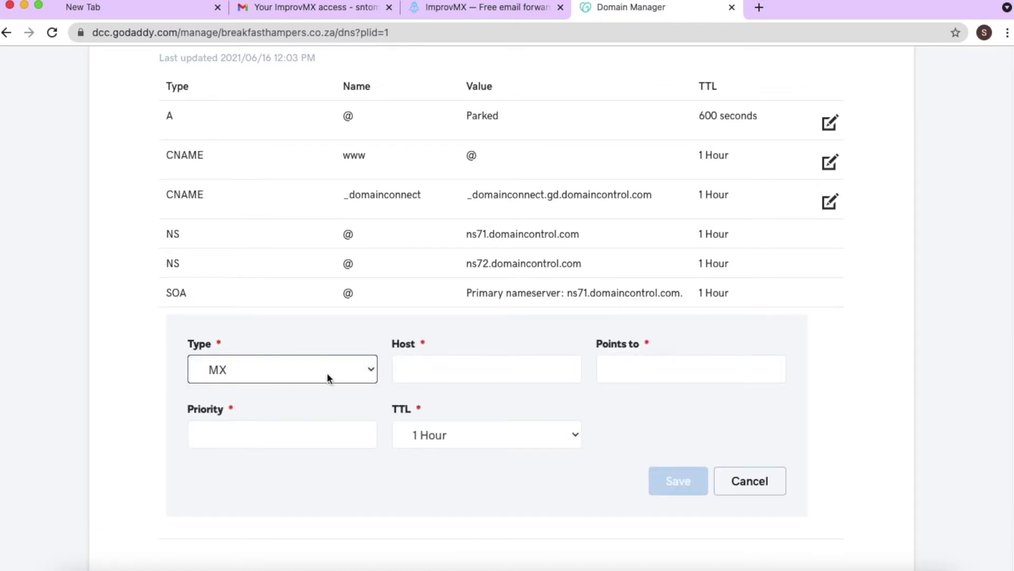
Step: Copy the host @ of the first MX entry from the ImprovMX guide into the new GoDaddy record's Host
left_click(508, 17)
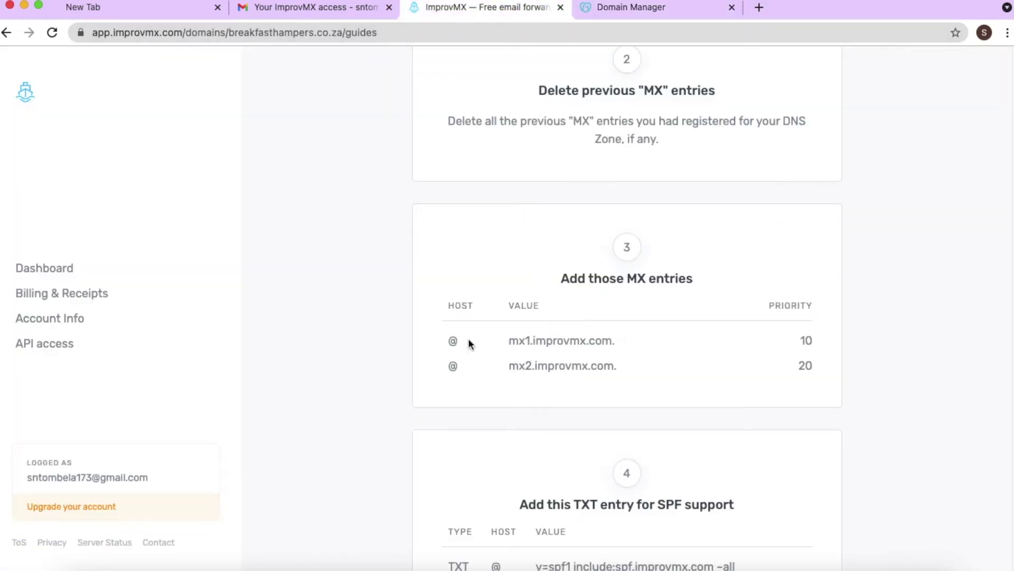
left_click_drag(451, 344, 459, 347)
key("super+c")
left_click(622, 15)
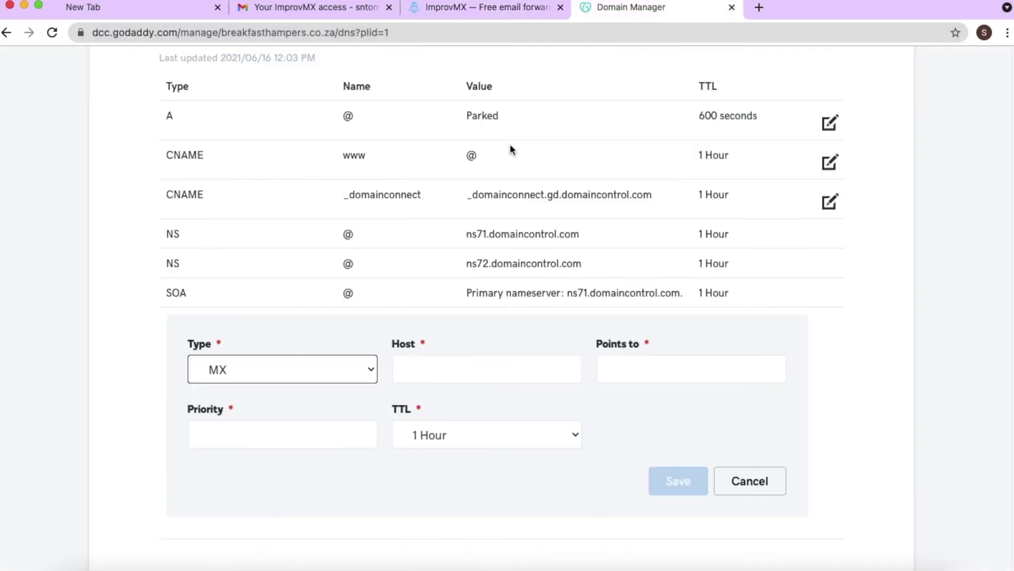
left_click(419, 371)
key("super+v")
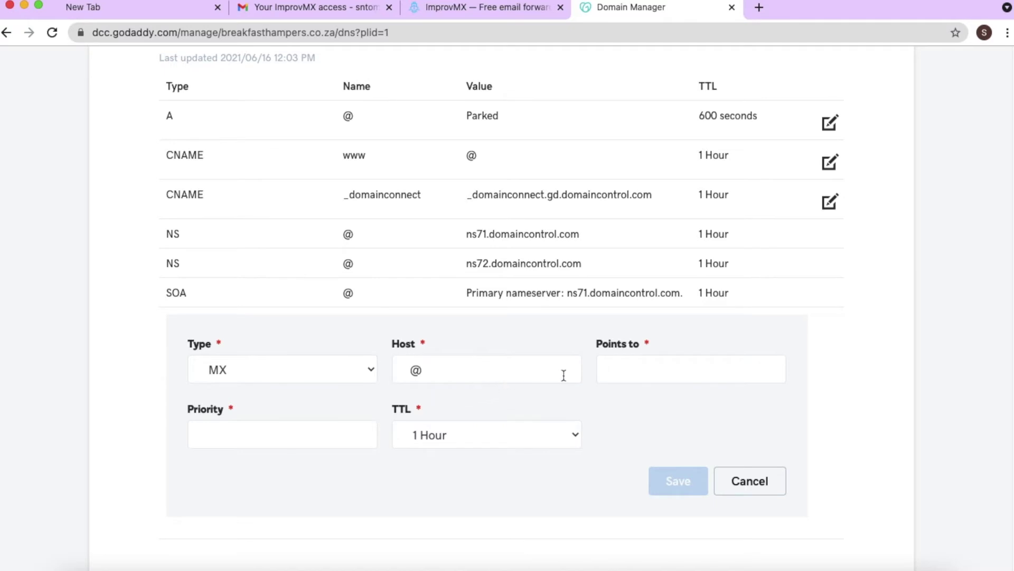
Step: Copy the value mx1.improvmx.com. from the ImprovMX guide into the GoDaddy MX record's Points to value
left_click(502, 15)
mouse_move(563, 346)
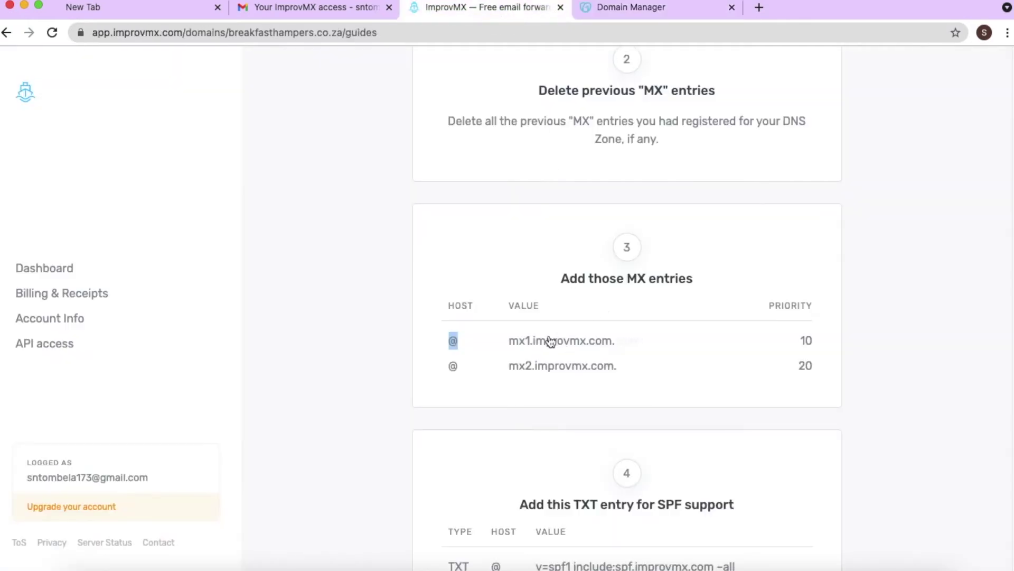
left_click(634, 341)
left_click(634, 7)
left_click(616, 371)
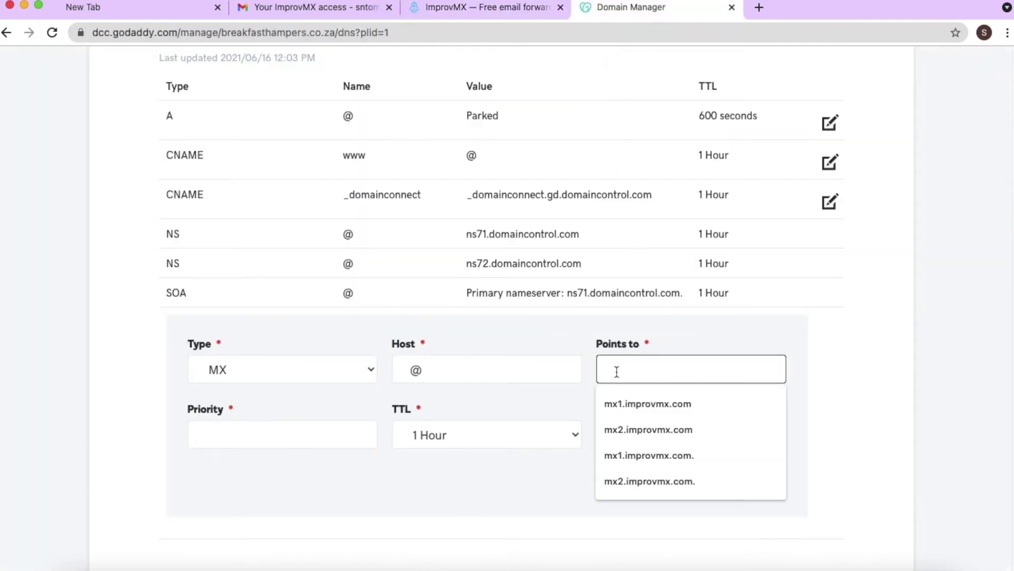
key("super+v")
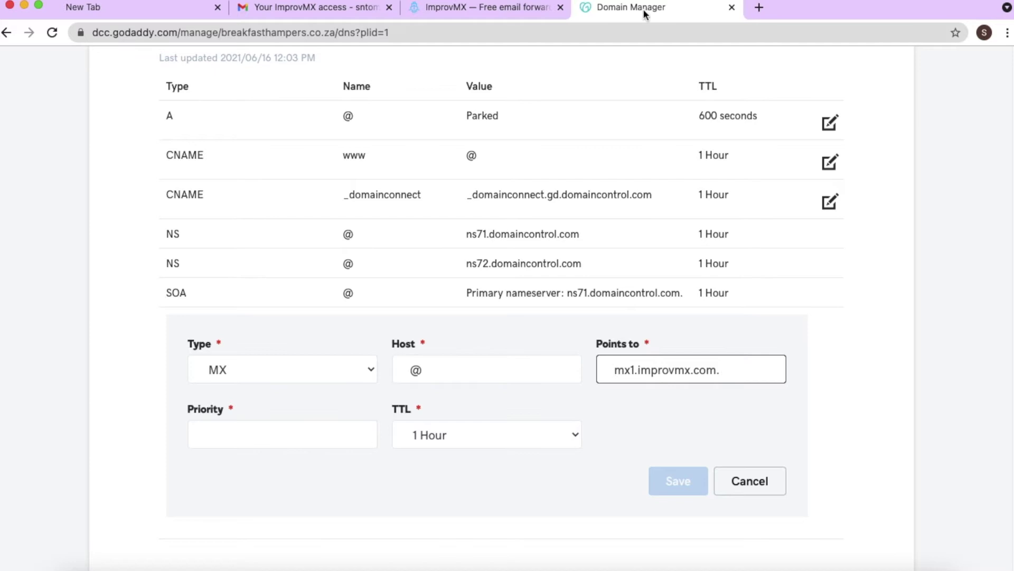
Step: Set the mx1 record's priority to 10, copied from the ImprovMX guide, and save the record in GoDaddy
left_click(500, 21)
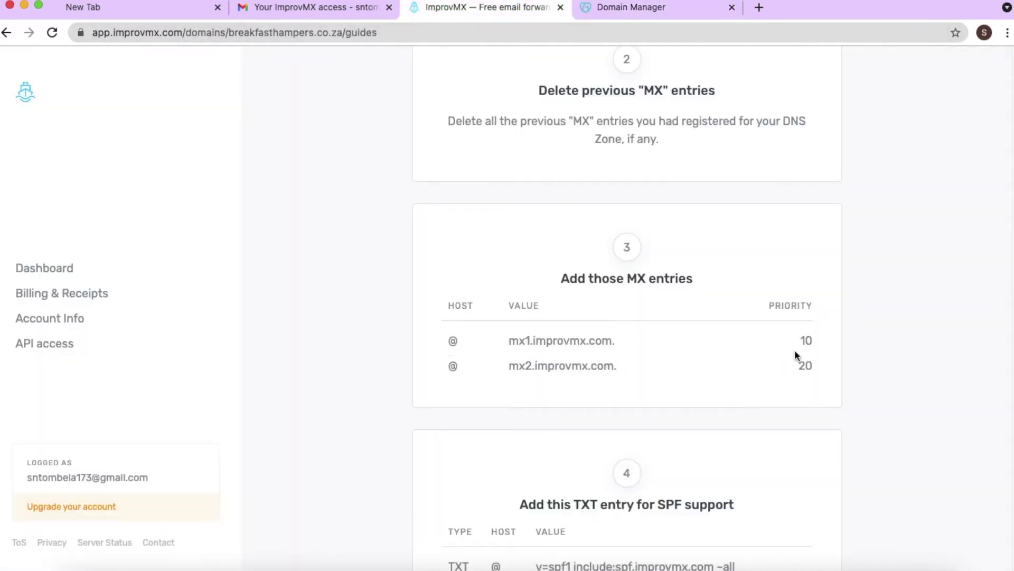
left_click_drag(799, 340, 812, 342)
left_click(661, 7)
left_click(278, 432)
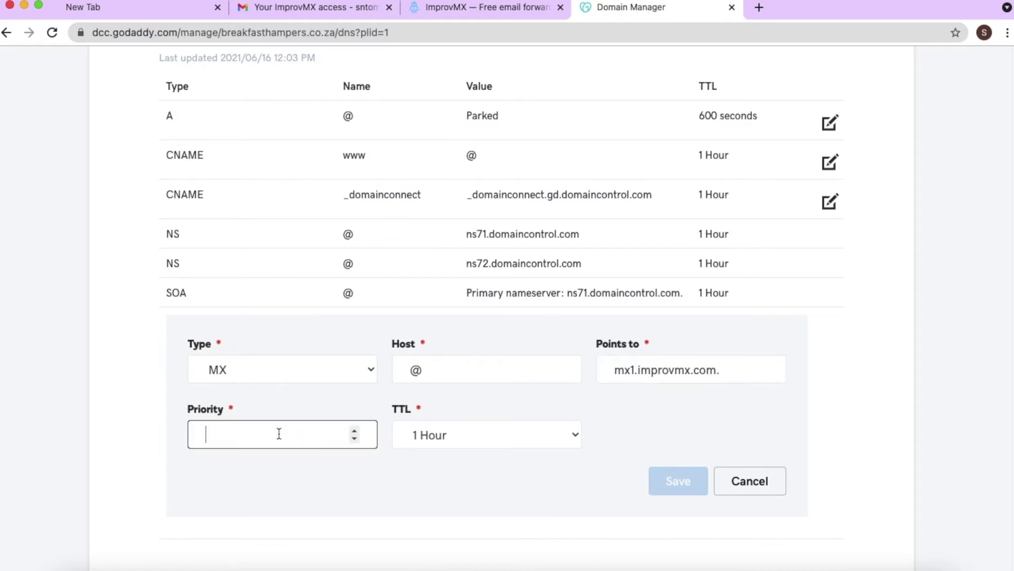
key("ctrl+v")
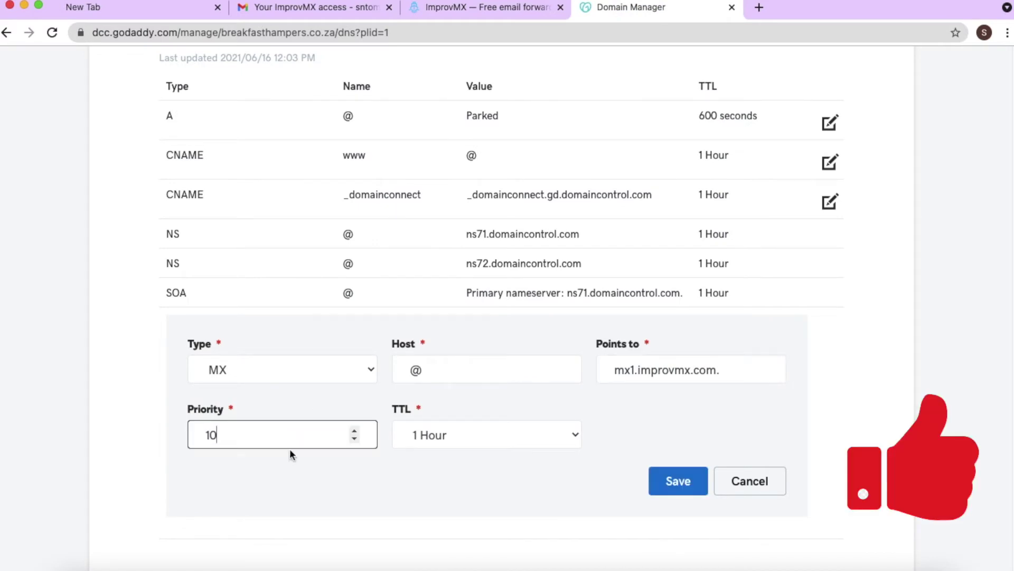
left_click(519, 12)
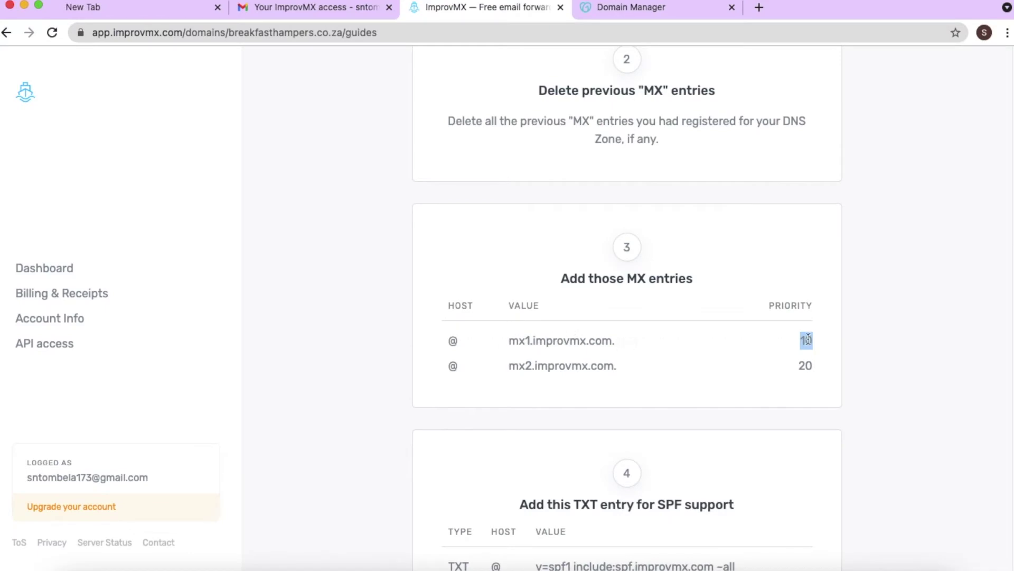
left_click(632, 11)
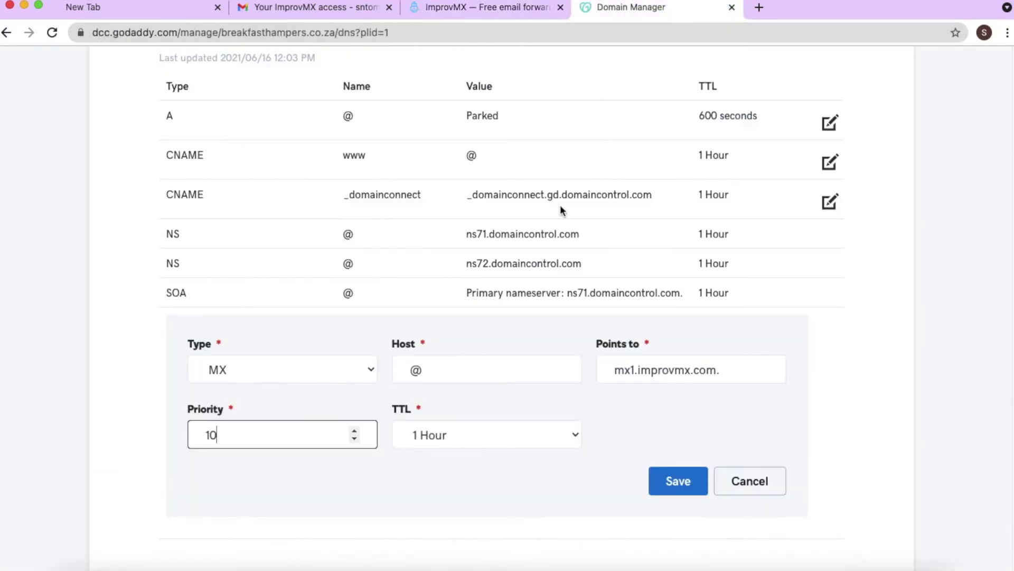
left_click(680, 488)
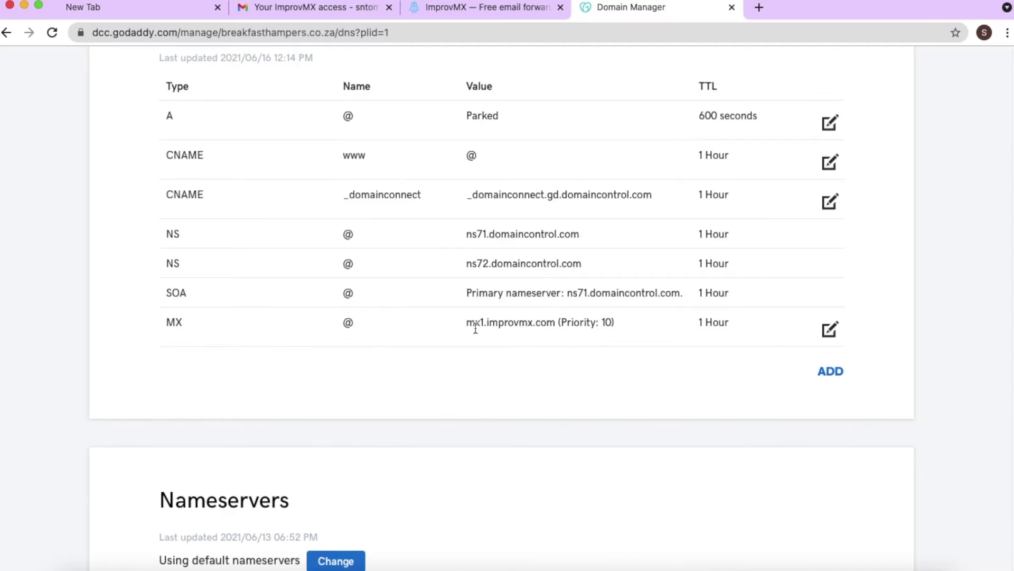
Step: Start a second MX record in GoDaddy and fill its Host with @ copied from the ImprovMX guide
left_click(840, 377)
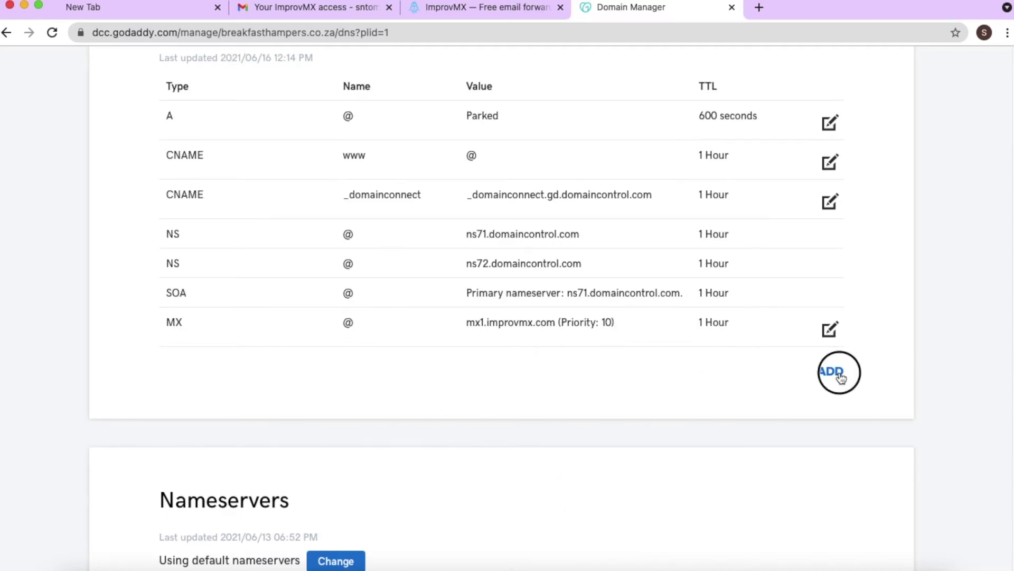
left_click(364, 410)
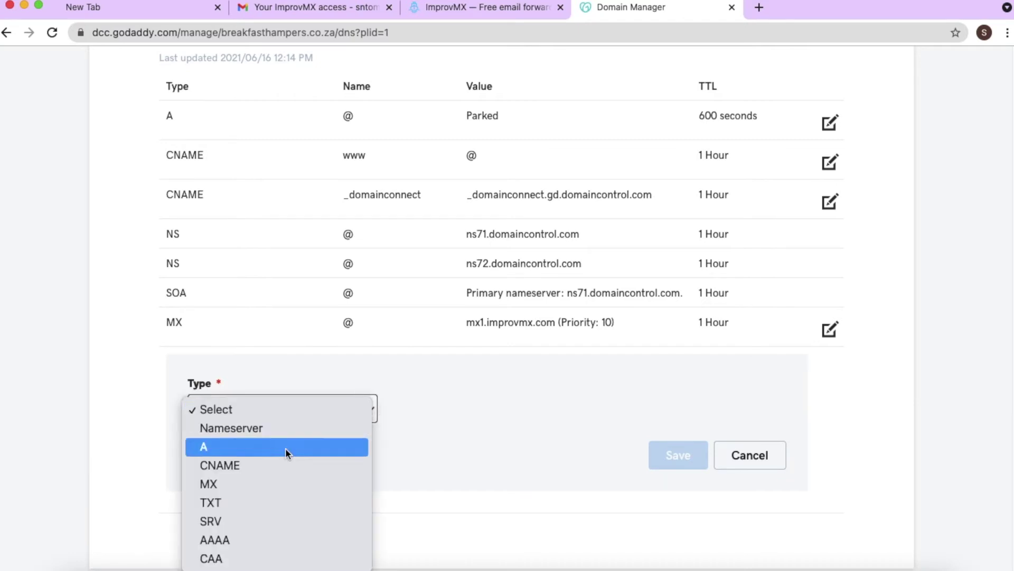
left_click(224, 485)
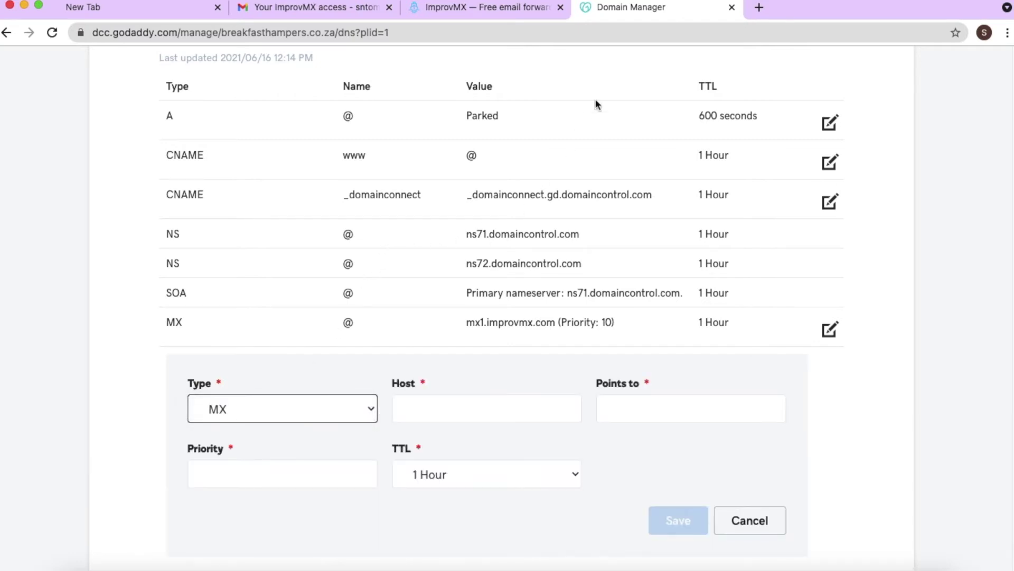
left_click(487, 9)
left_click_drag(450, 366, 469, 372)
left_click(627, 9)
left_click(448, 406)
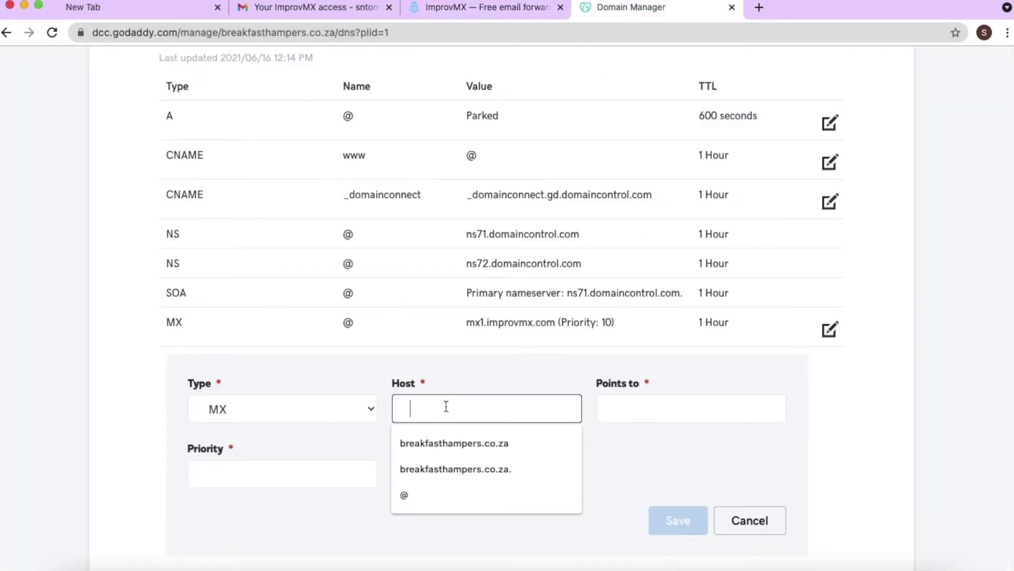
key("super+v")
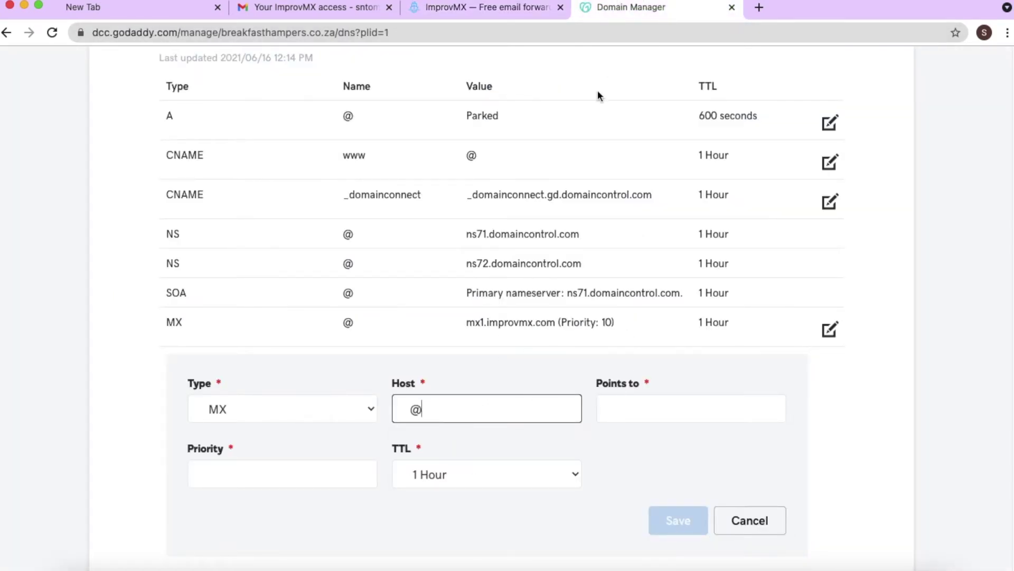
Step: Copy mx2.improvmx.com. from the ImprovMX guide into the second MX record's Points to value in GoDaddy
left_click(514, 10)
left_click(634, 373)
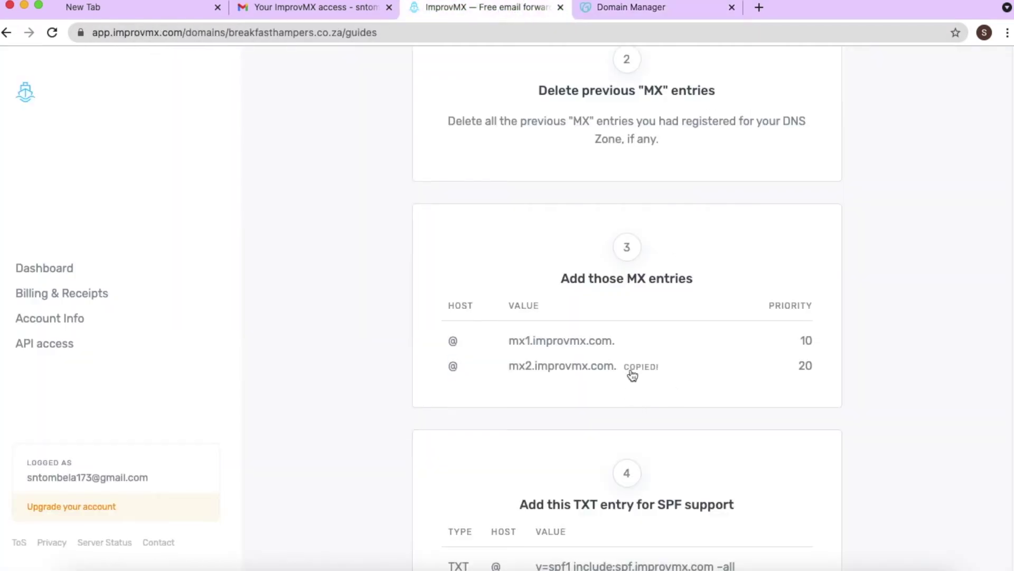
left_click(625, 8)
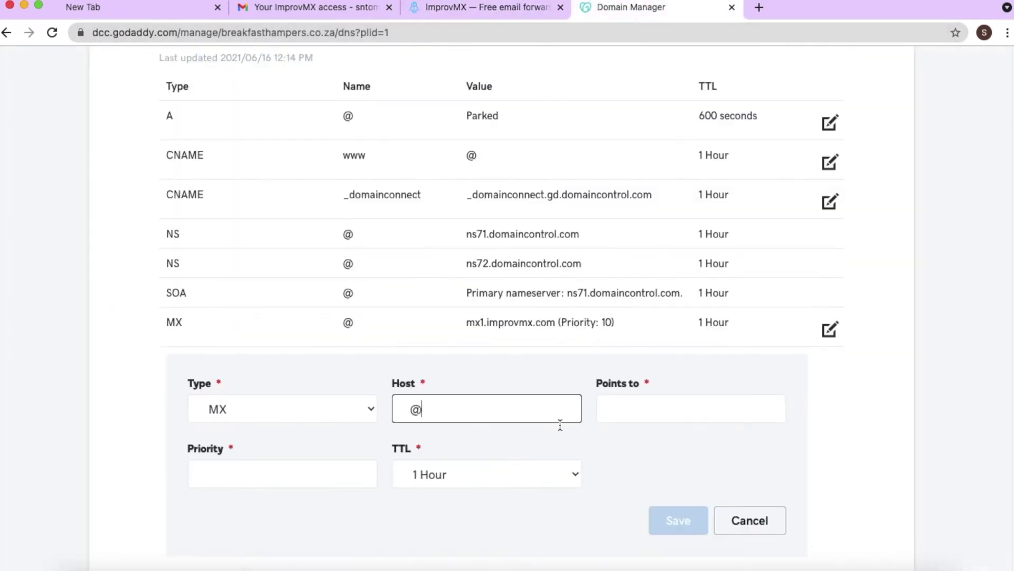
left_click(628, 411)
key("super+v")
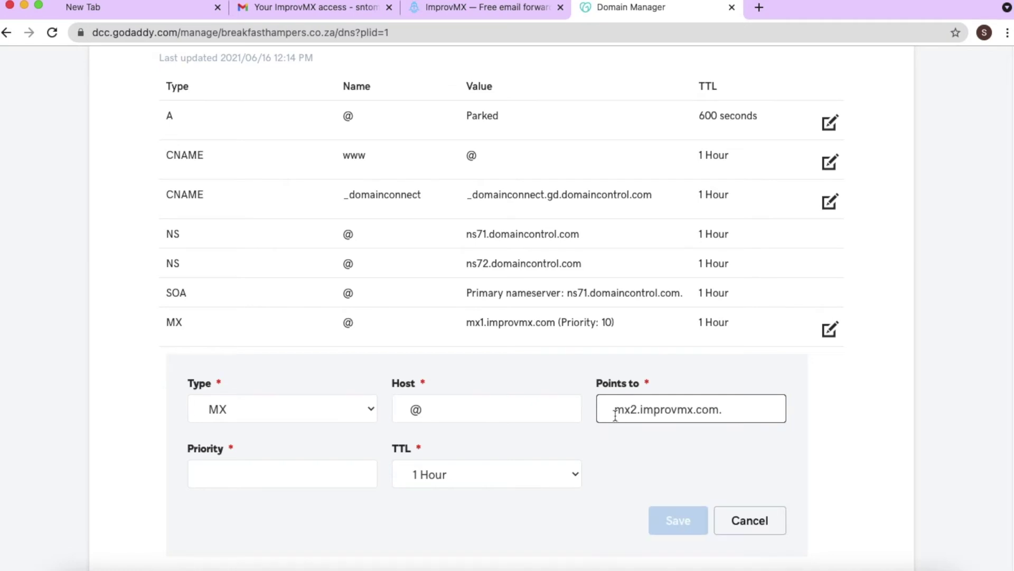
Step: Set the mx2 record's priority to 20, copied from the ImprovMX guide, and save the record in GoDaddy
left_click(516, 9)
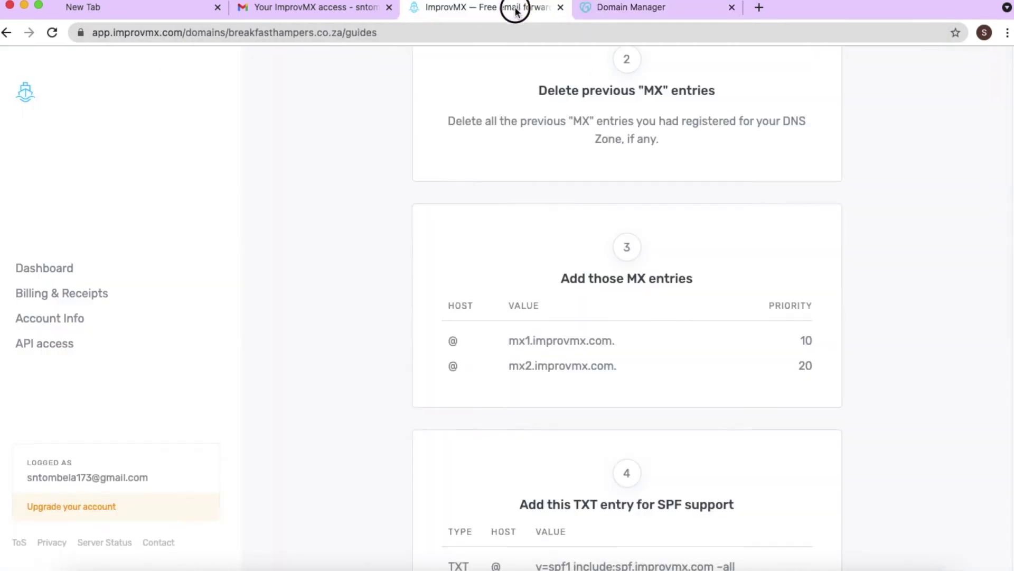
left_click_drag(796, 368, 825, 370)
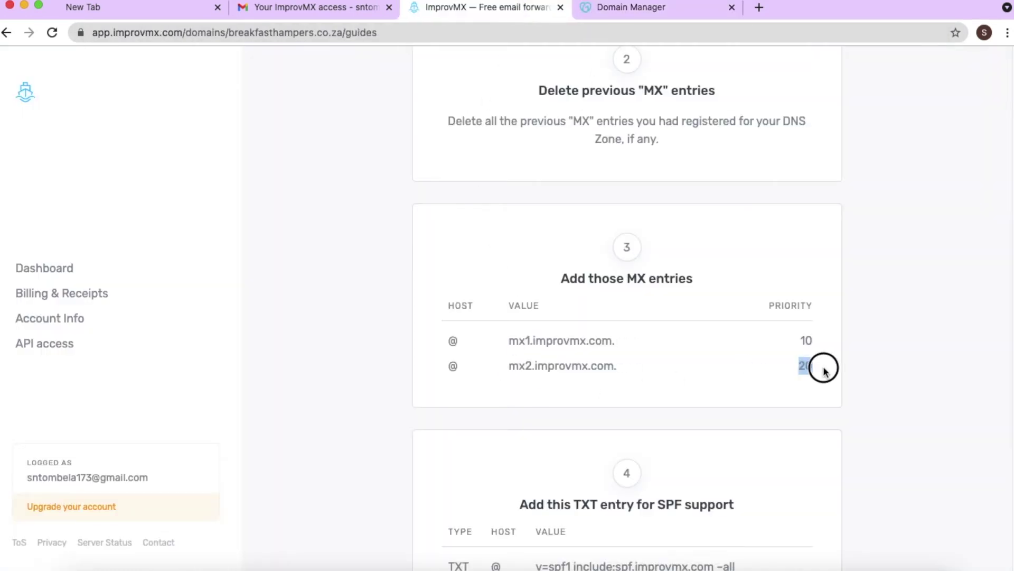
left_click(695, 5)
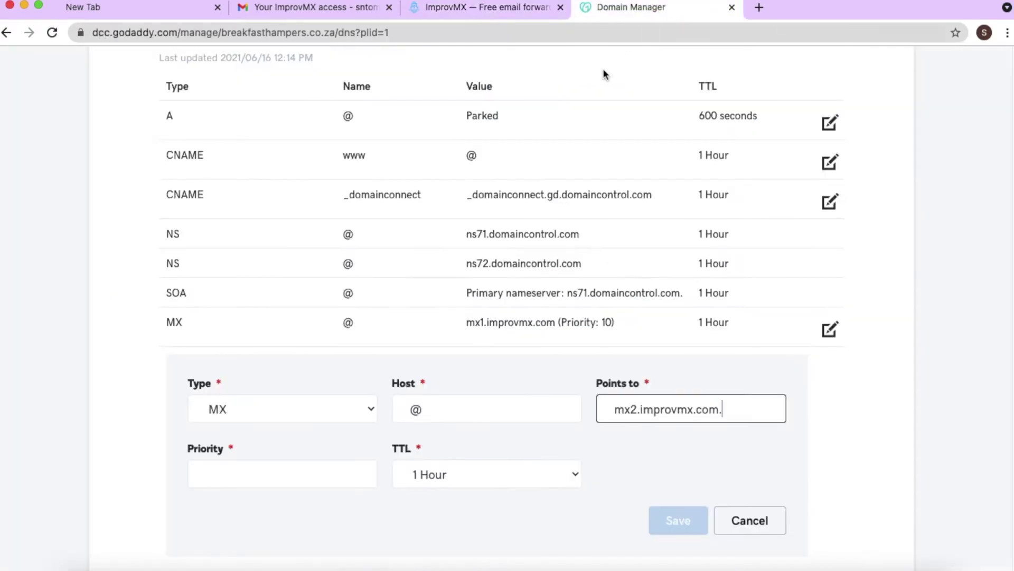
left_click(255, 472)
key("super+v")
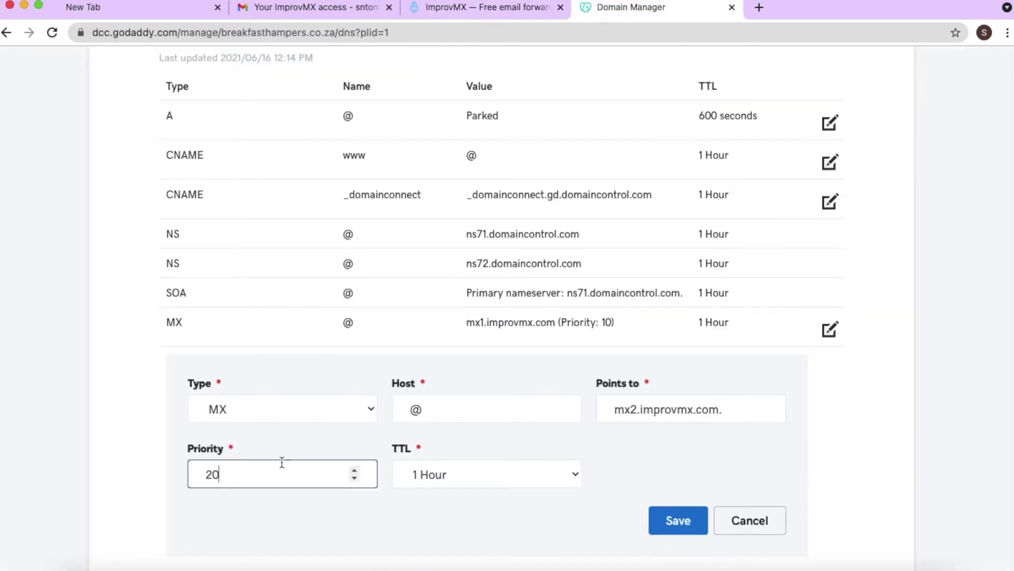
left_click(673, 519)
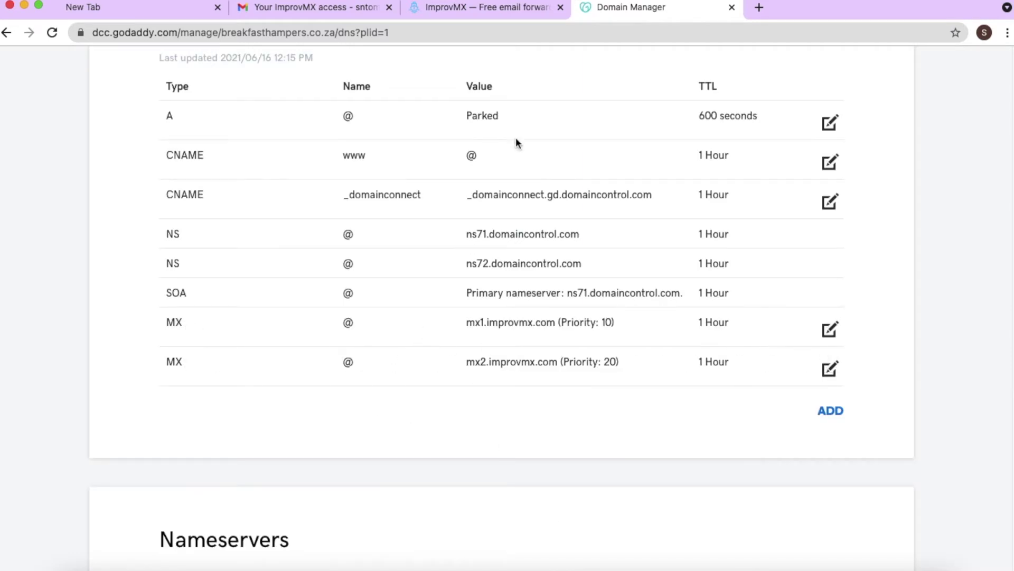
Step: Check the SPF entry in the ImprovMX guide and start a new TXT record in GoDaddy's DNS records
left_click(507, 9)
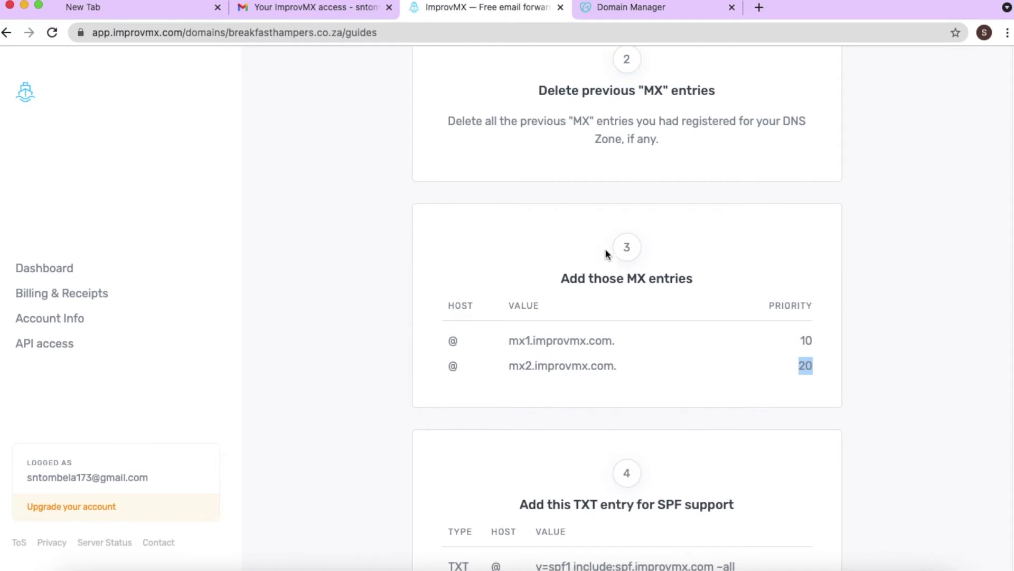
scroll(615, 262, "down", 4)
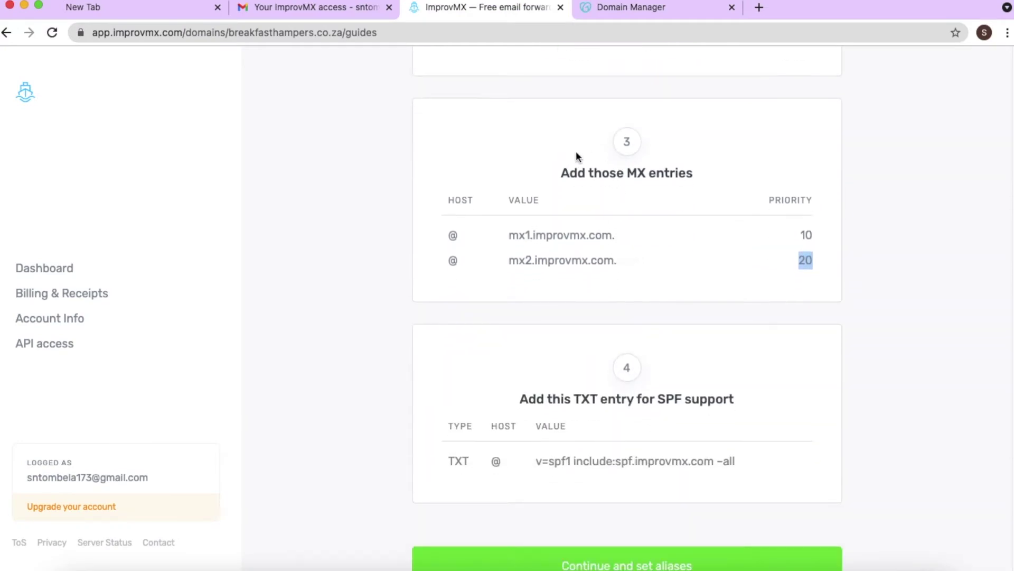
scroll(637, 251, "down", 3)
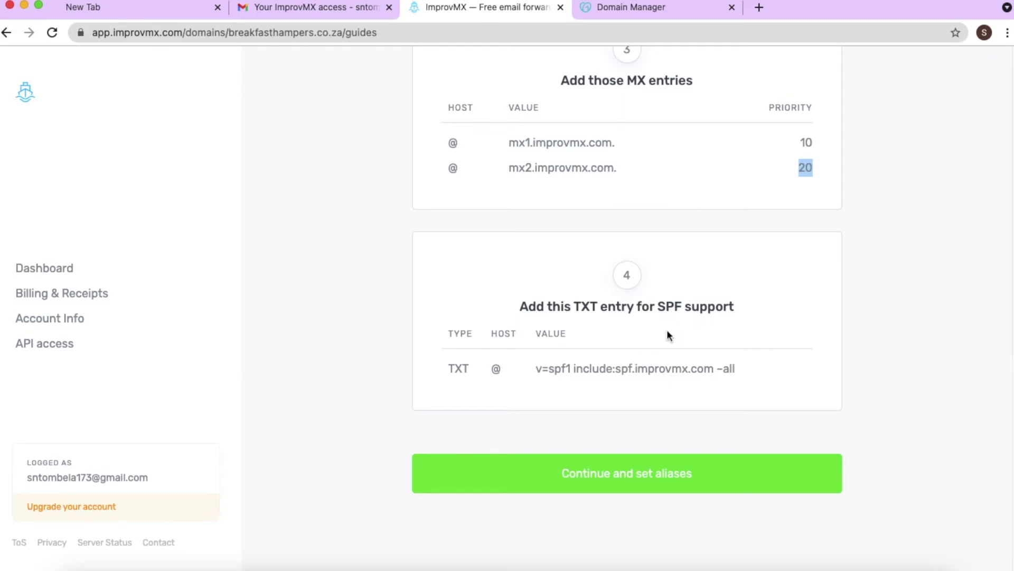
mouse_move(593, 379)
left_click(632, 9)
left_click(828, 415)
scroll(496, 406, "down", 3)
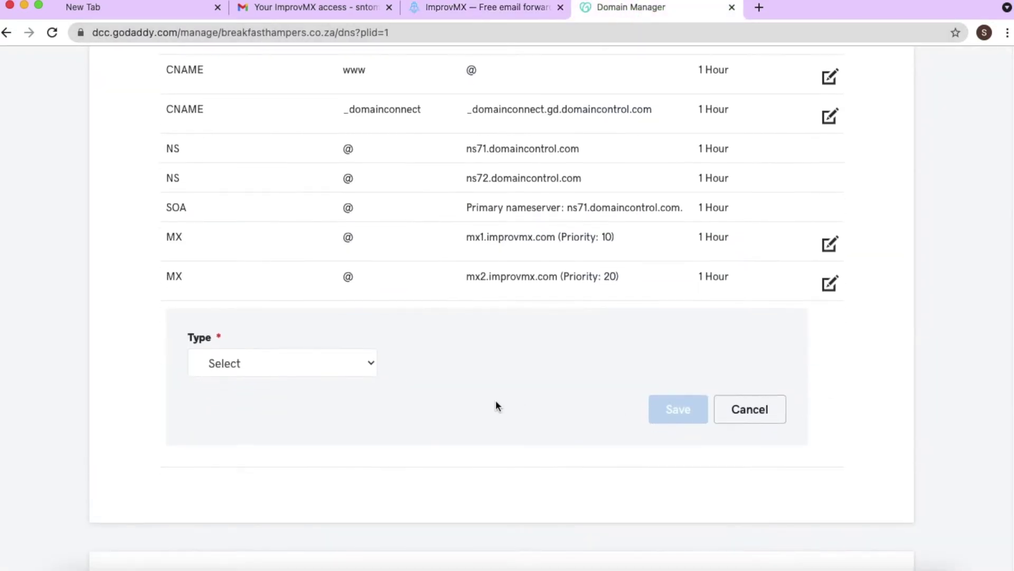
left_click(362, 341)
left_click(287, 430)
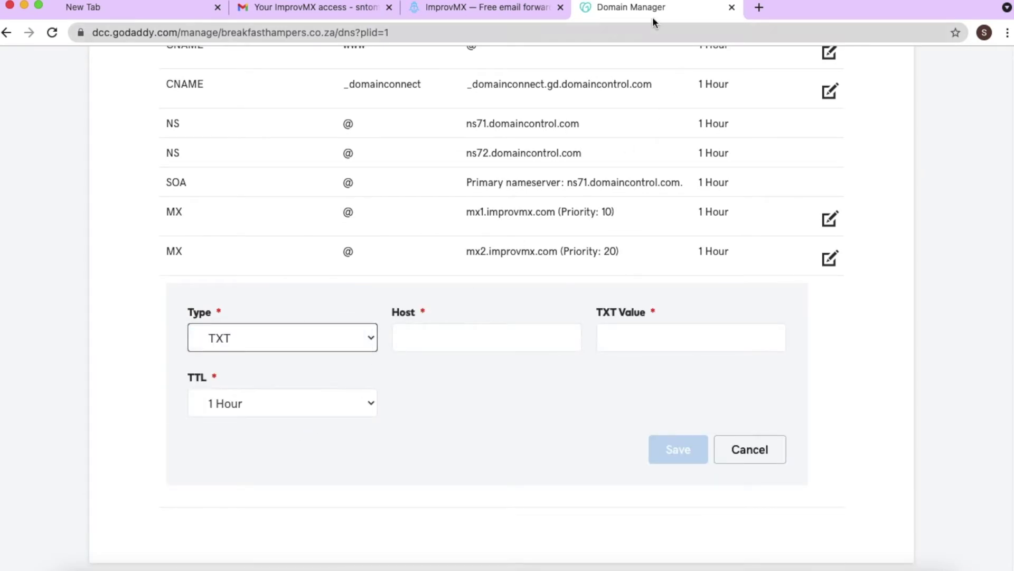
Step: Copy the @ host from the ImprovMX guide's SPF entry into the TXT record's Host in GoDaddy
left_click(505, 9)
double_click(495, 368)
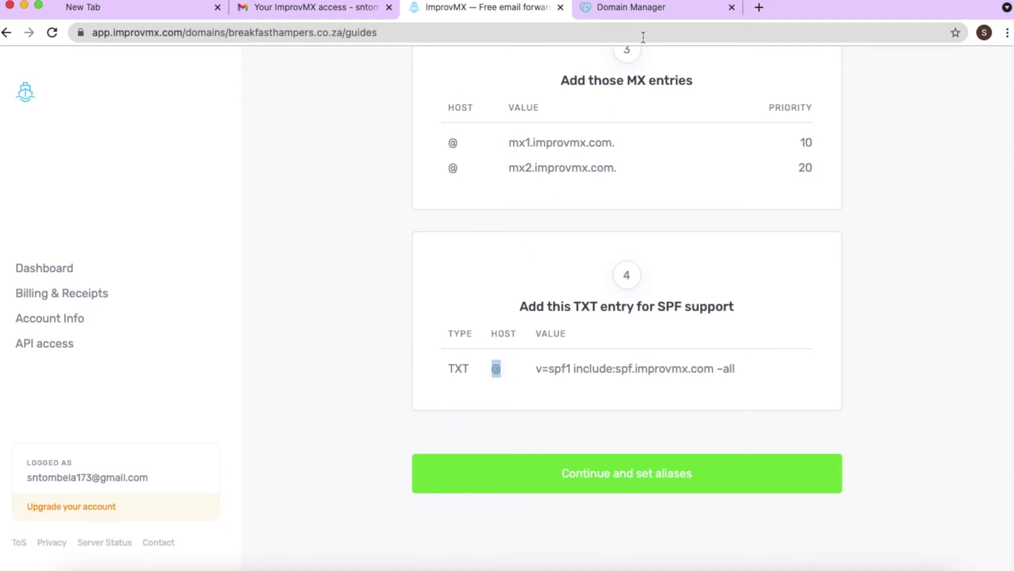
left_click(661, 8)
left_click(465, 339)
key("super+v")
Step: Copy v=spf1 include:spf.improvmx.com ~all from the ImprovMX guide into the TXT record's value in GoDaddy
left_click(506, 10)
left_click(753, 374)
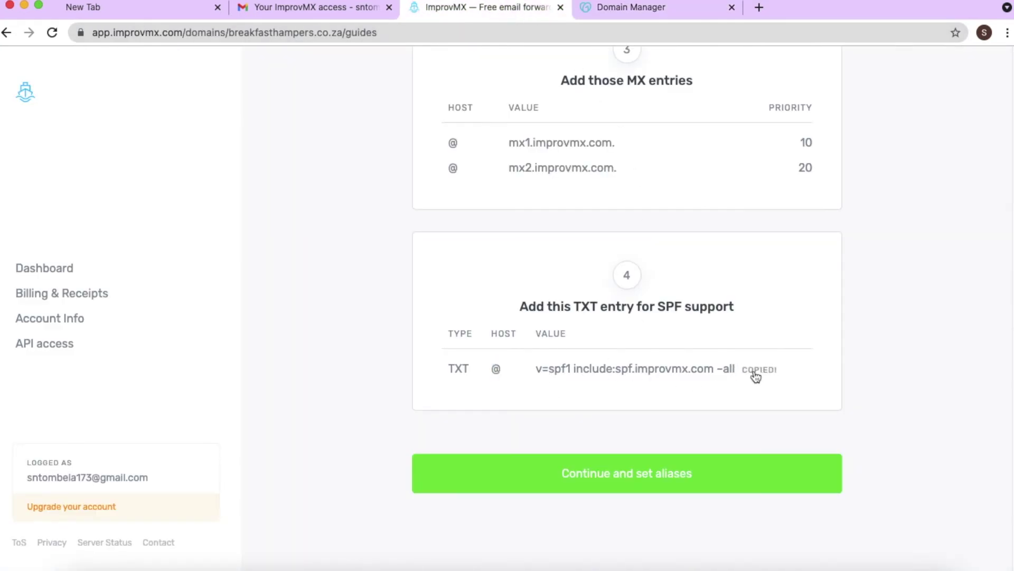
left_click(628, 10)
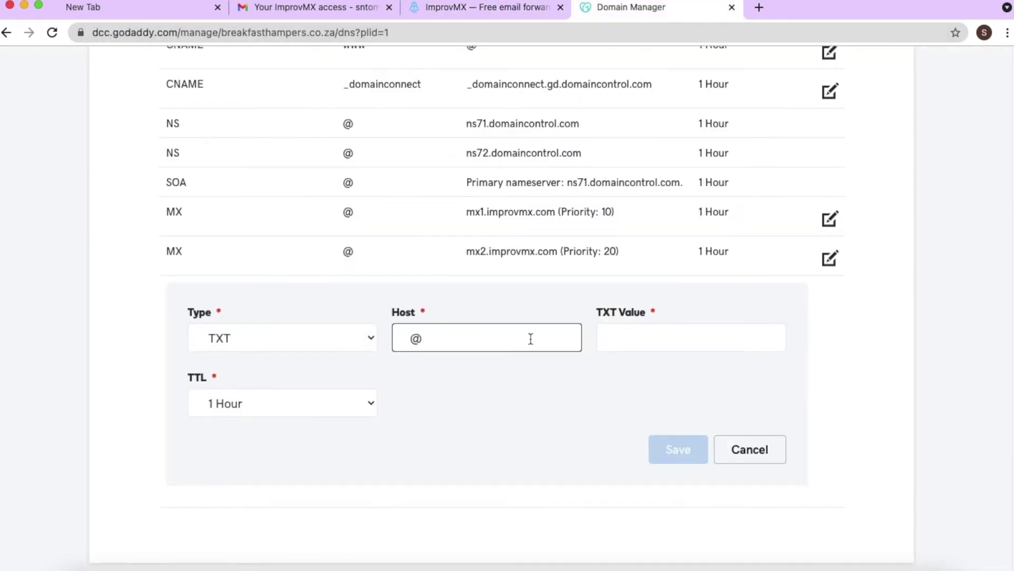
left_click(614, 343)
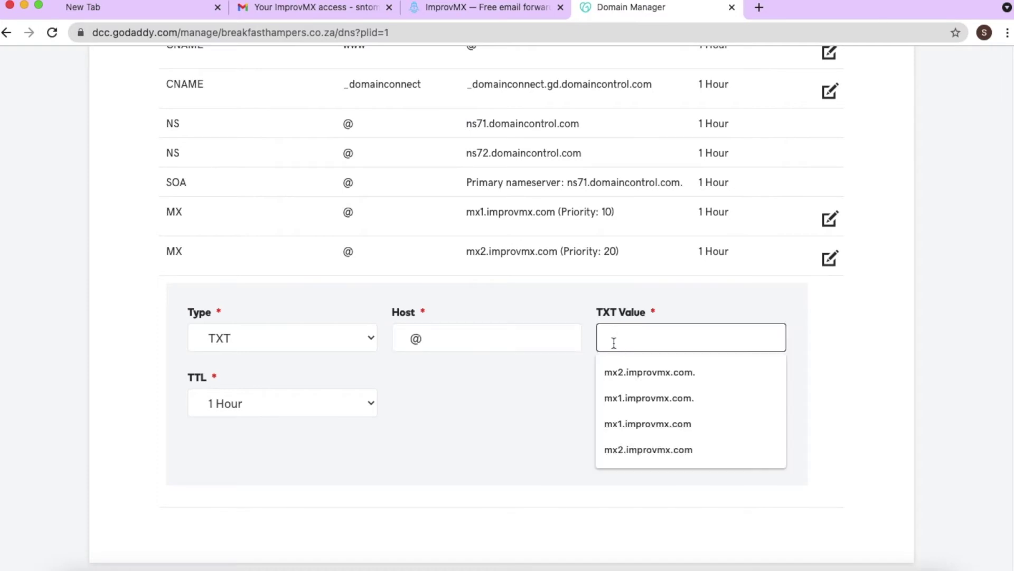
key("super+v")
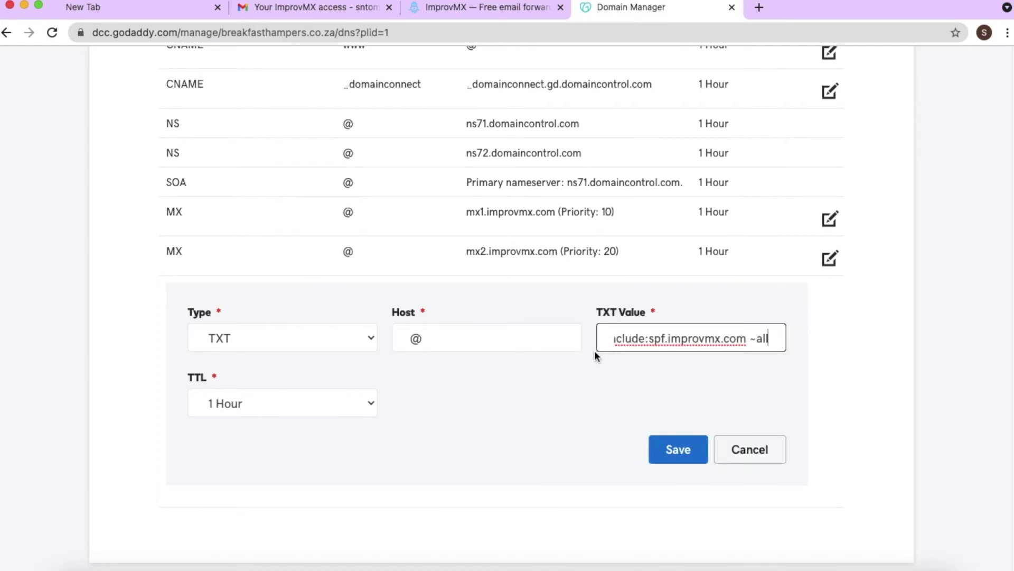
Step: Compare the TXT value with the ImprovMX guide, save the record in GoDaddy and reload the DNS page
left_click(499, 8)
mouse_move(730, 368)
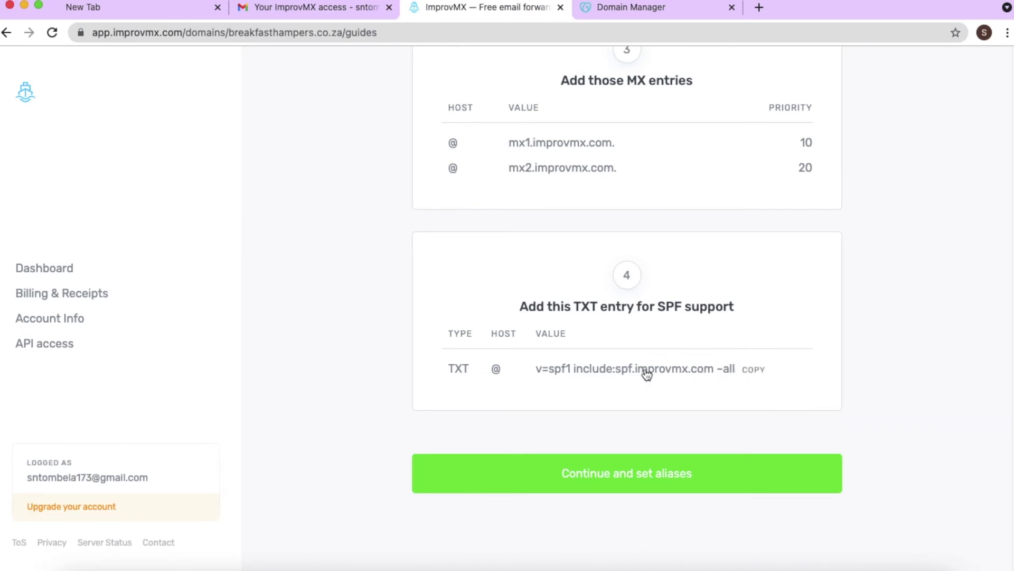
left_click(678, 11)
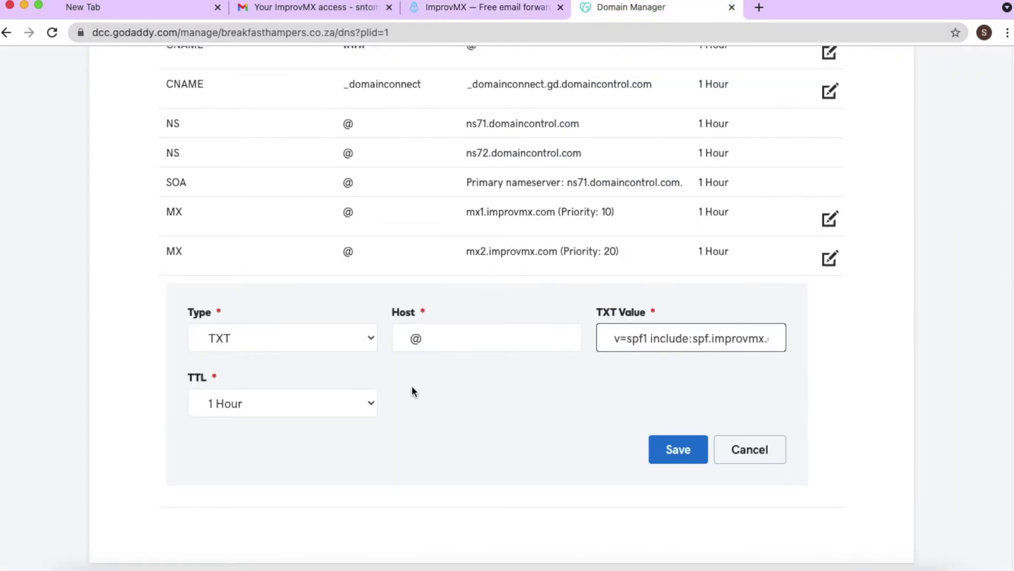
left_click(676, 449)
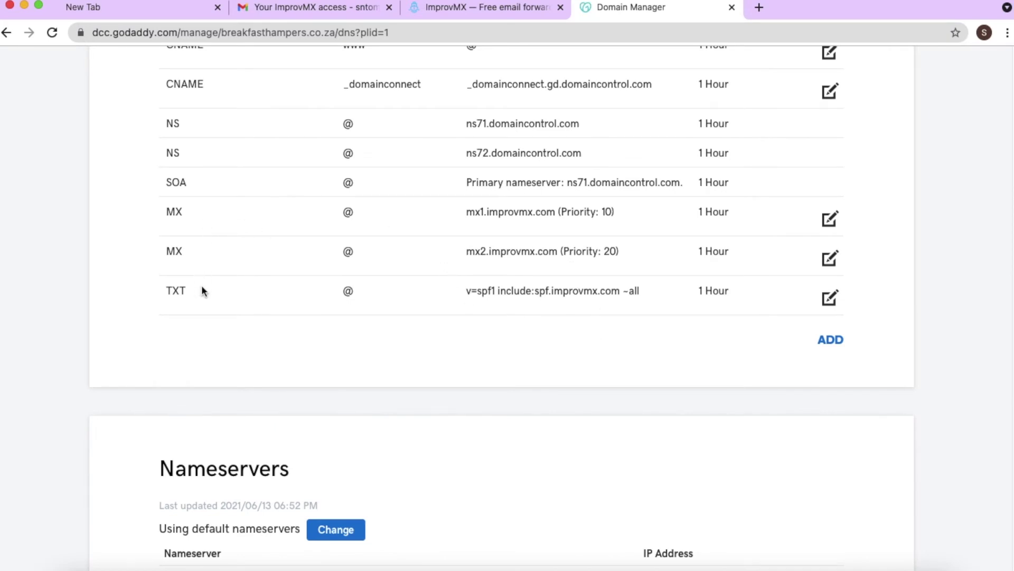
left_click(52, 33)
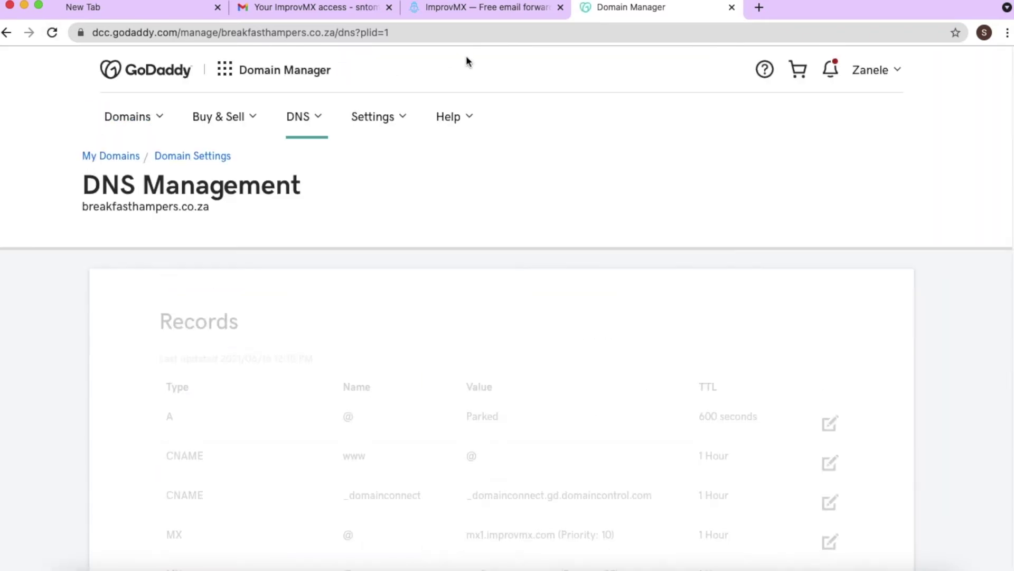
Step: Continue from the ImprovMX guide to the alias settings and recheck the domain's email forwarding setup
left_click(506, 14)
scroll(579, 235, "up", 2)
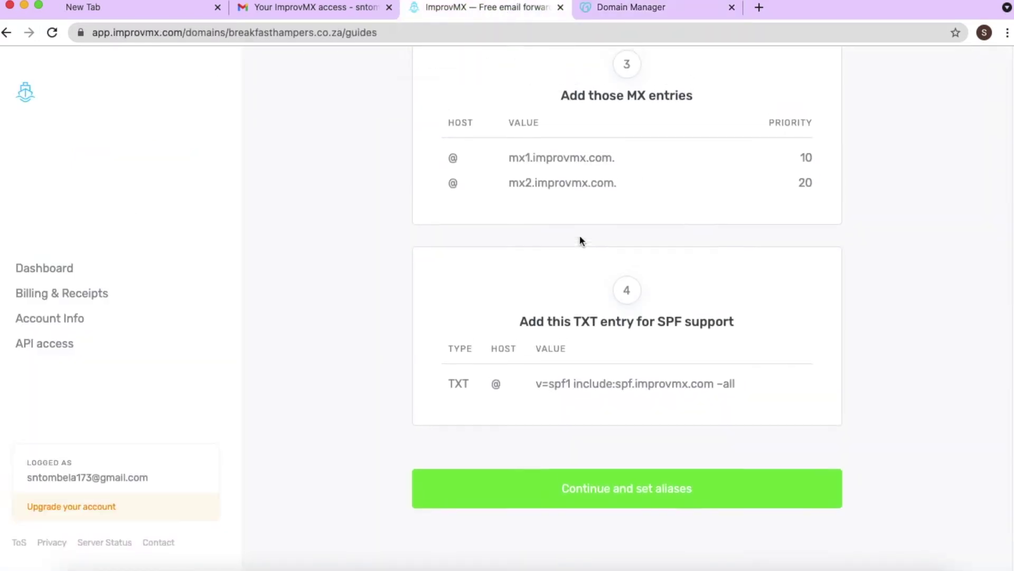
scroll(602, 286, "down", 2)
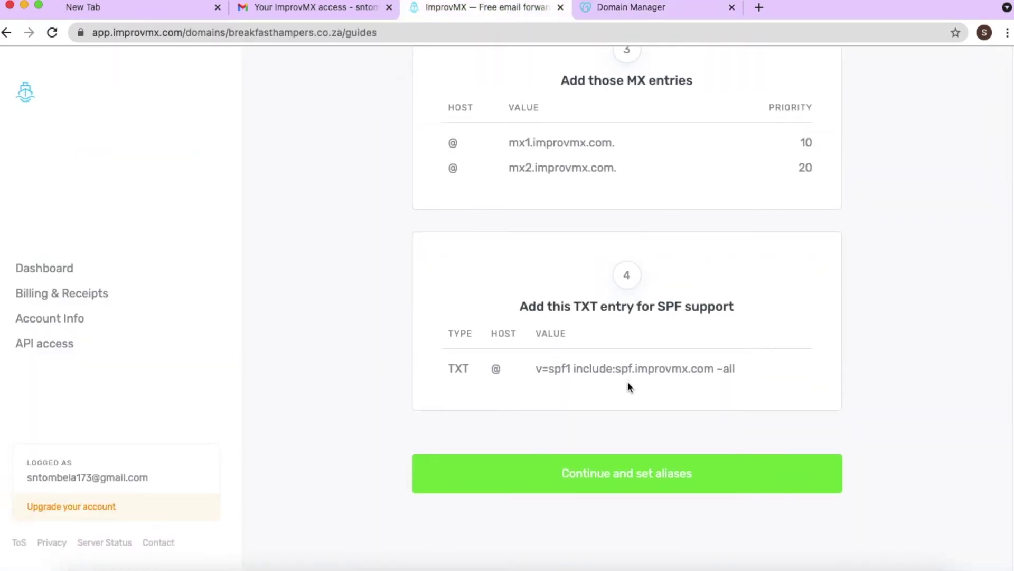
left_click(617, 481)
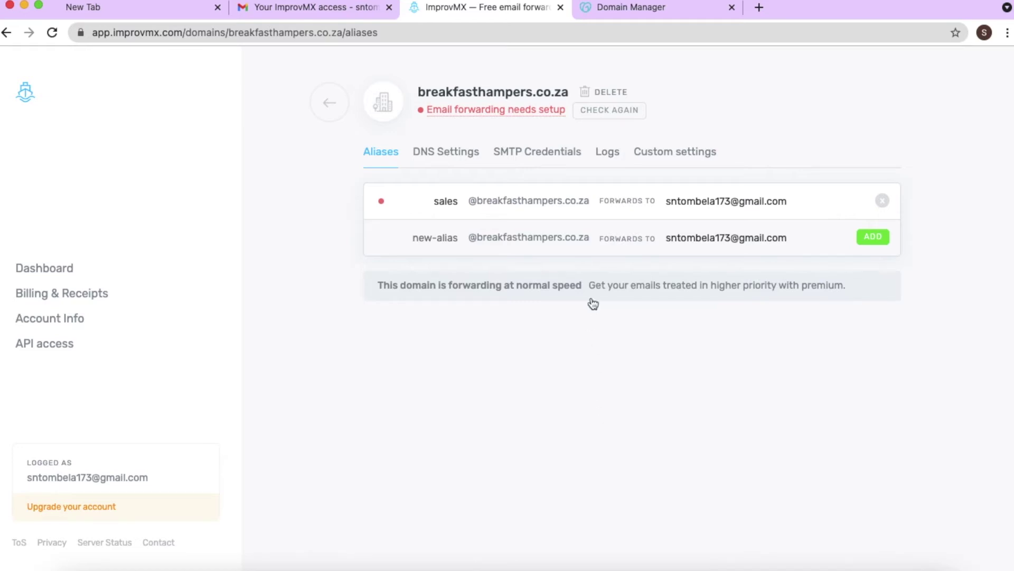
left_click(608, 110)
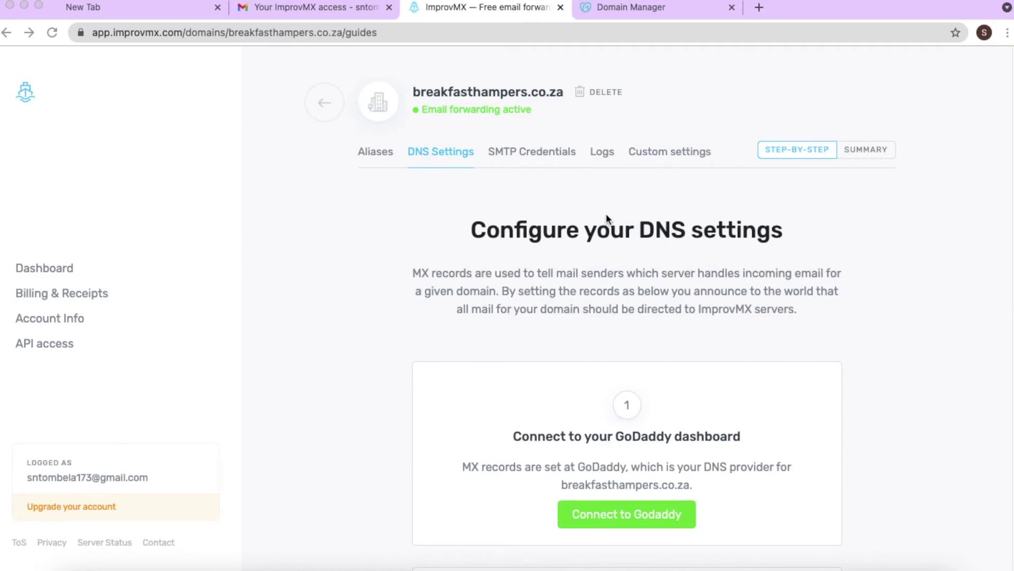
Step: Look over the DNS guide for breakfasthampers.co.za and return to the ImprovMX dashboard
scroll(618, 333, "down", 15)
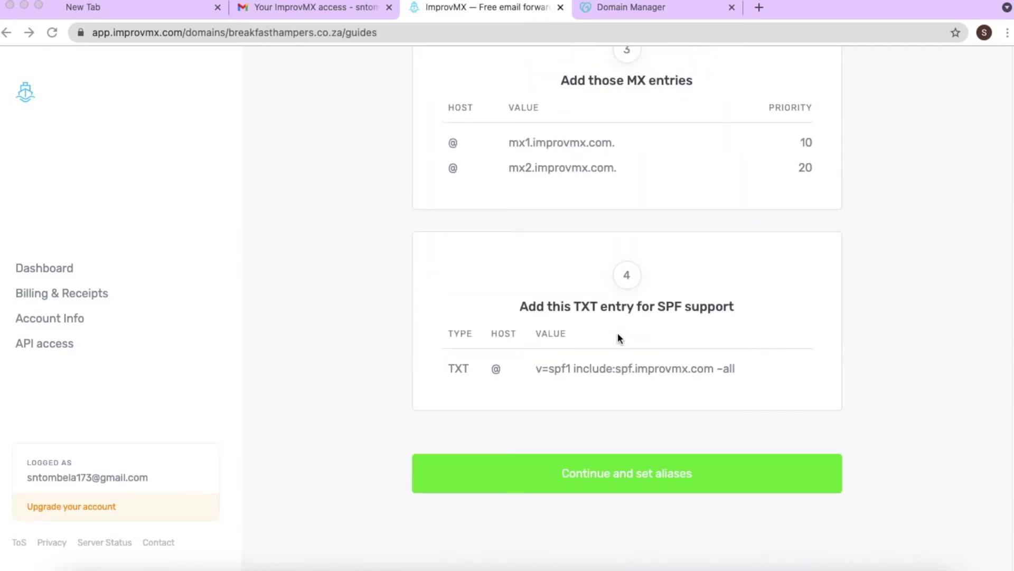
scroll(619, 336, "up", 15)
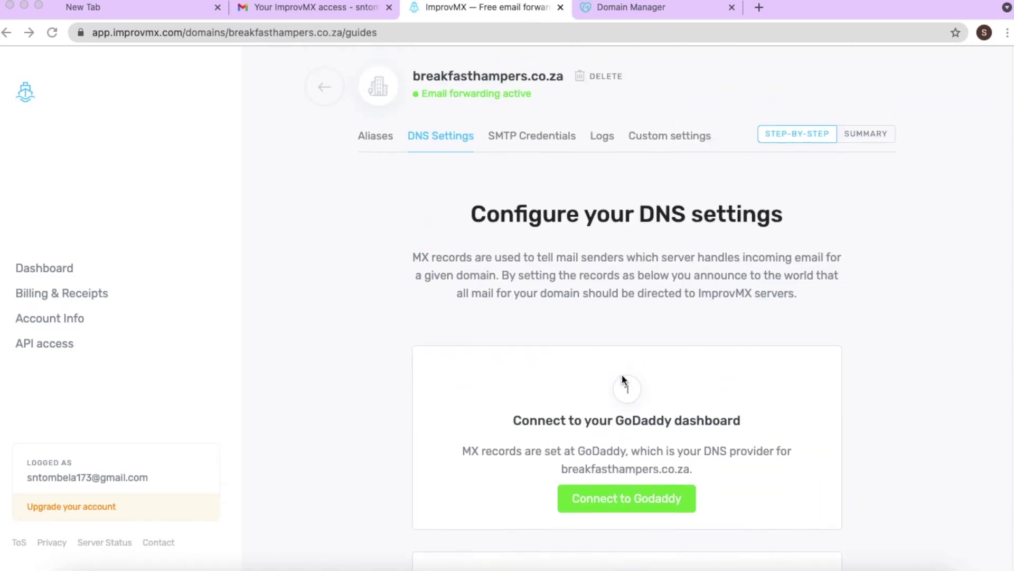
left_click(324, 105)
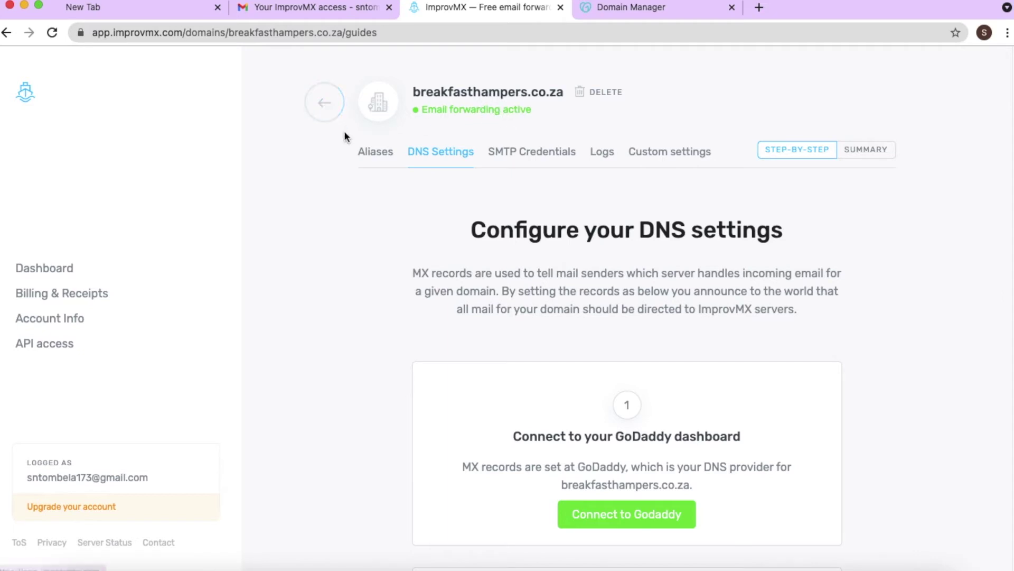
key("super+bracketleft")
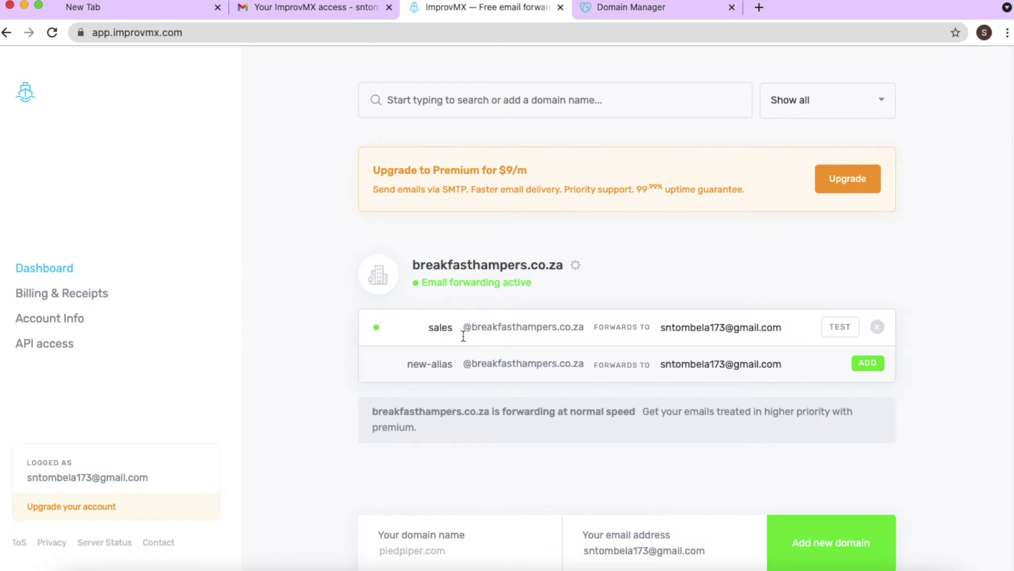
Step: Send a test email through the sales alias of breakfasthampers.co.za from the ImprovMX dashboard
left_click_drag(427, 330, 452, 328)
left_click(452, 334)
key("super+a")
left_click(840, 327)
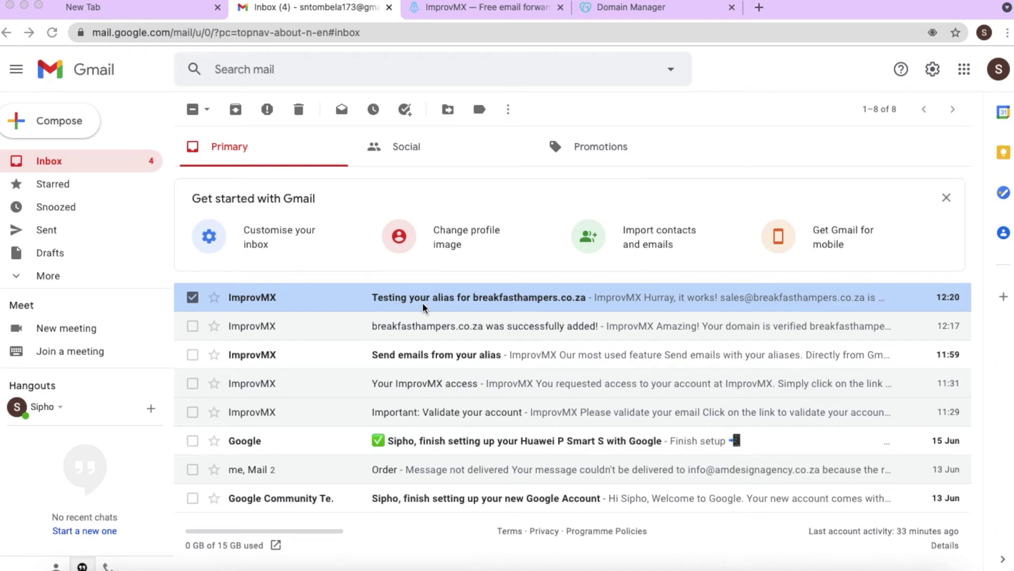
Step: Read the alias test email in Gmail, compare it with the sales forwarding entry in ImprovMX, and return to the inbox
left_click(436, 305)
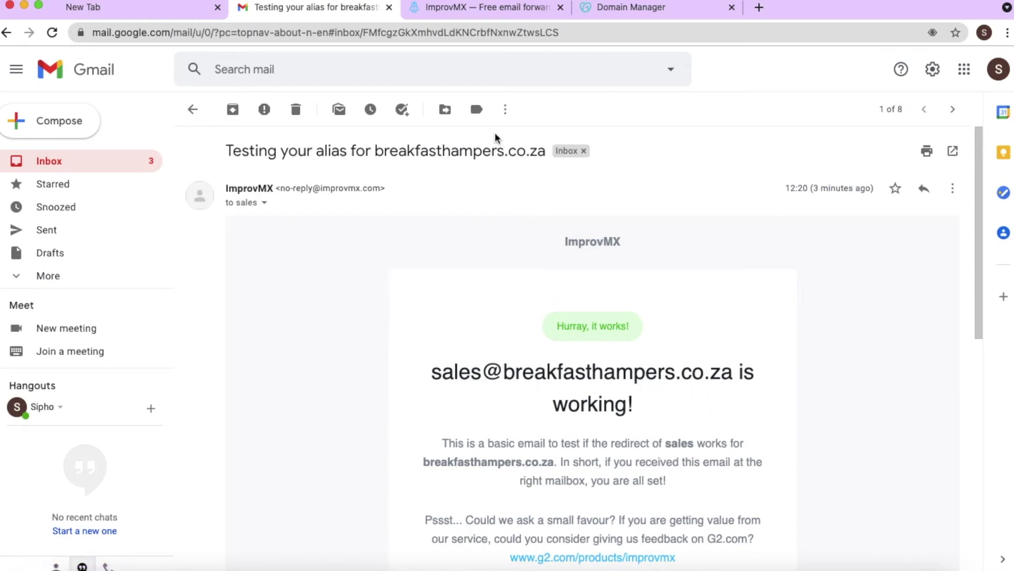
left_click(493, 10)
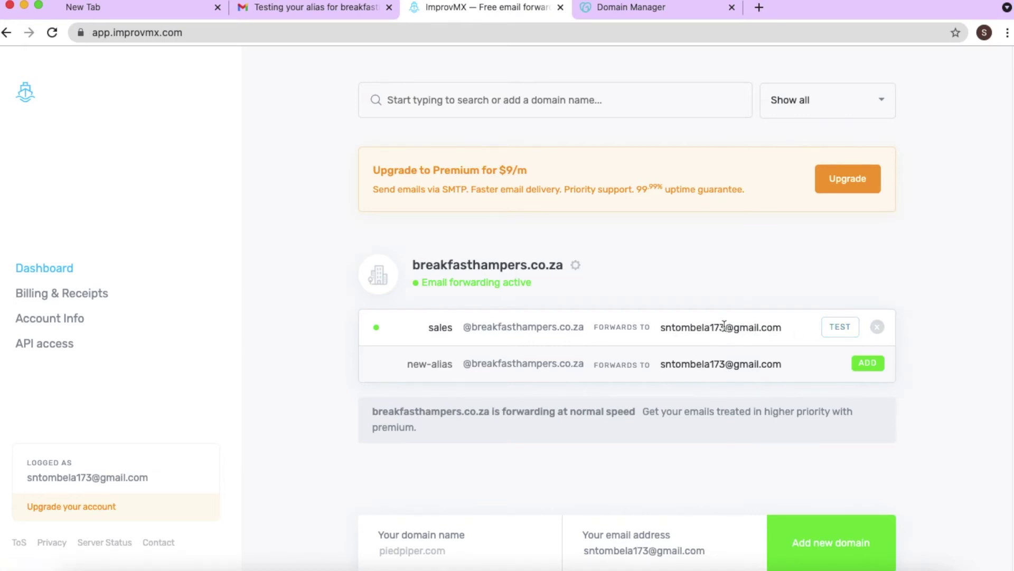
left_click(325, 11)
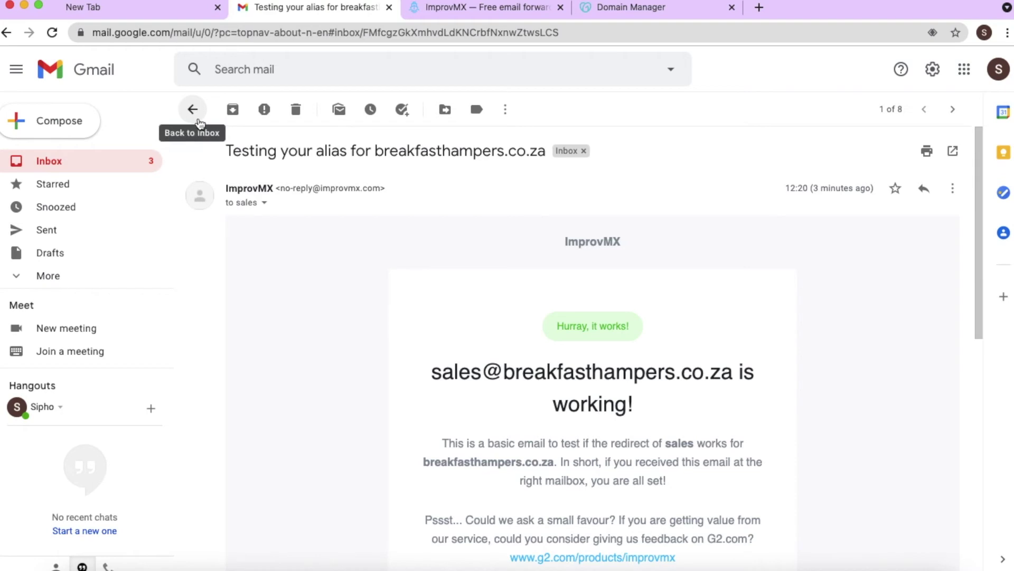
left_click(192, 109)
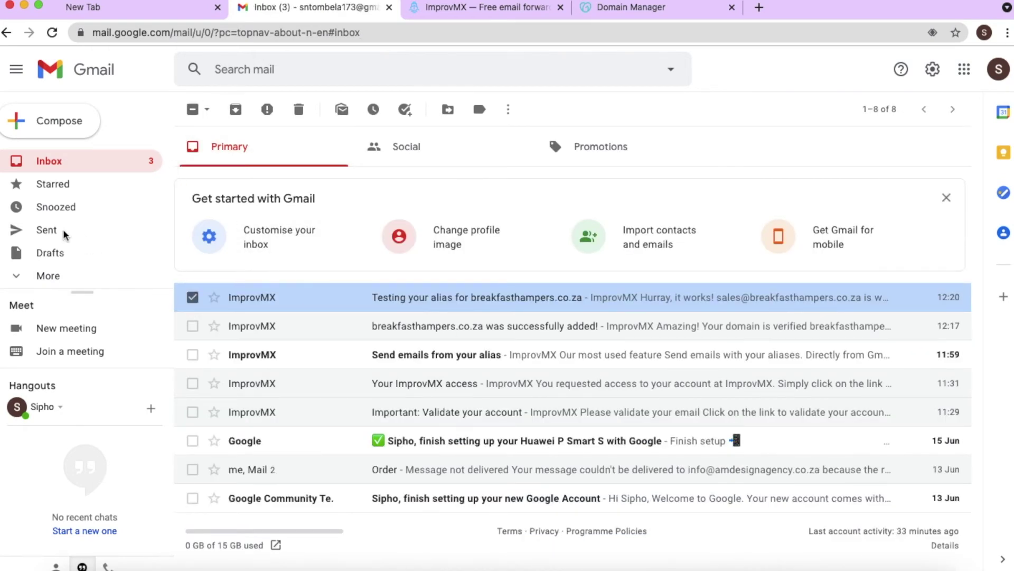
Step: Open the sent Order message in Gmail to inspect its sender address, and return to the sent mail list
left_click(46, 230)
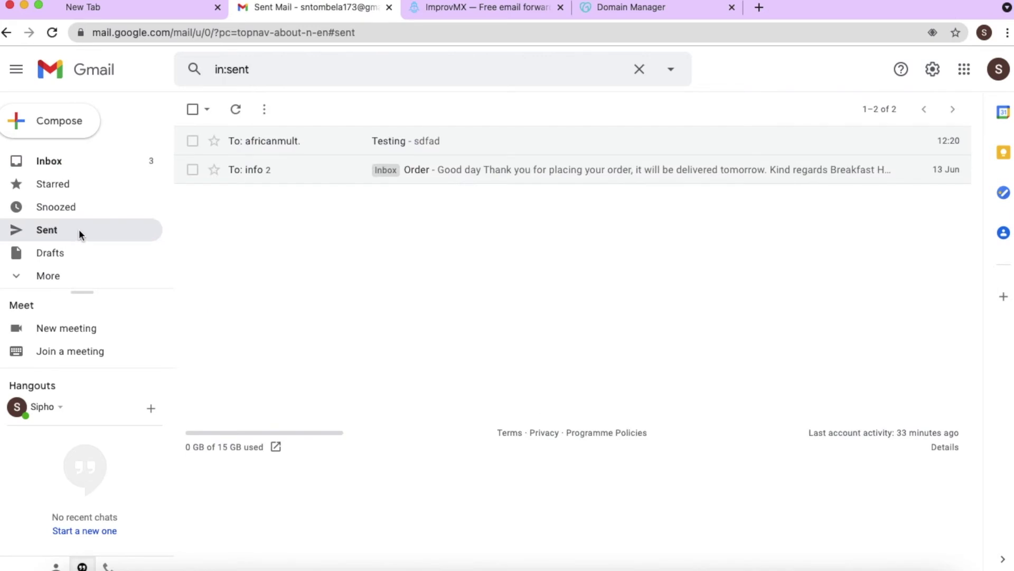
left_click(489, 176)
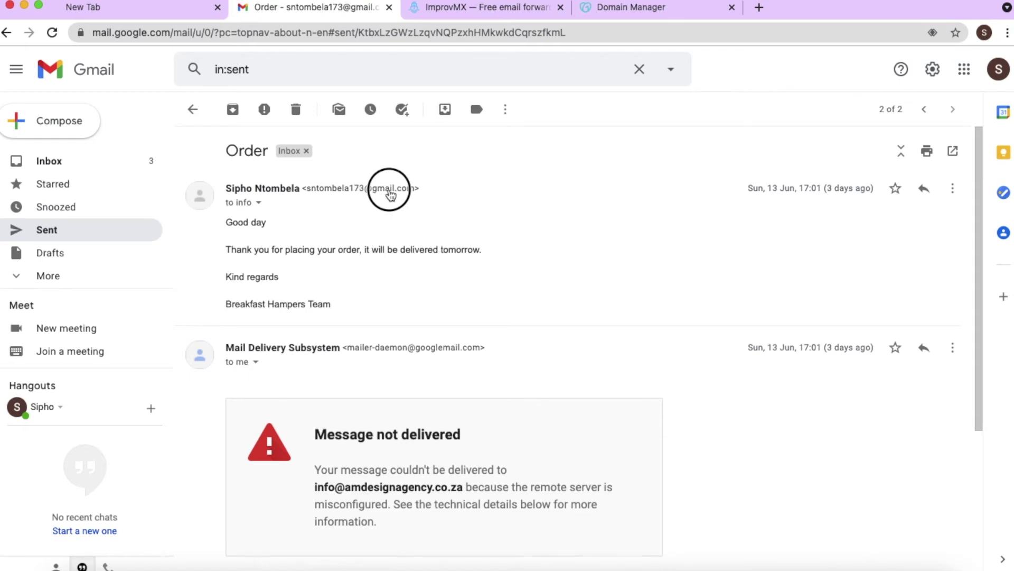
left_click(354, 196)
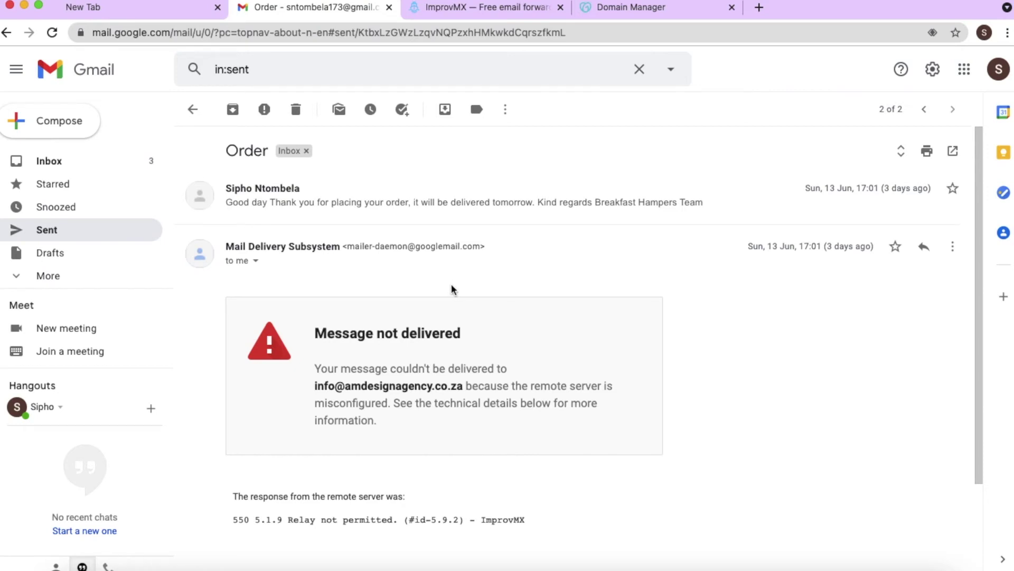
left_click(193, 109)
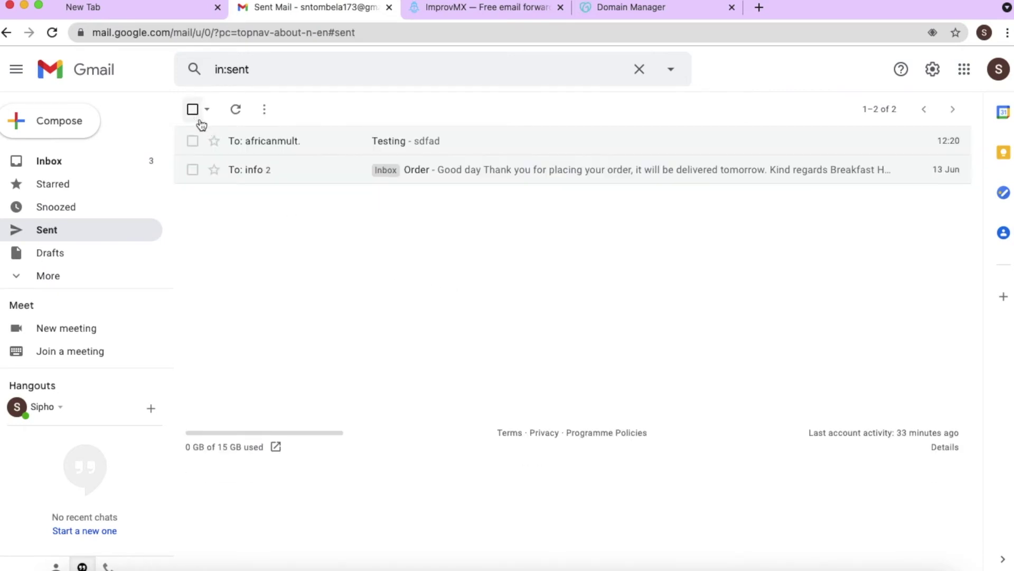
Step: Open the sent Testing message and inspect its sender and recipient details
left_click(309, 140)
left_click_drag(312, 188, 418, 189)
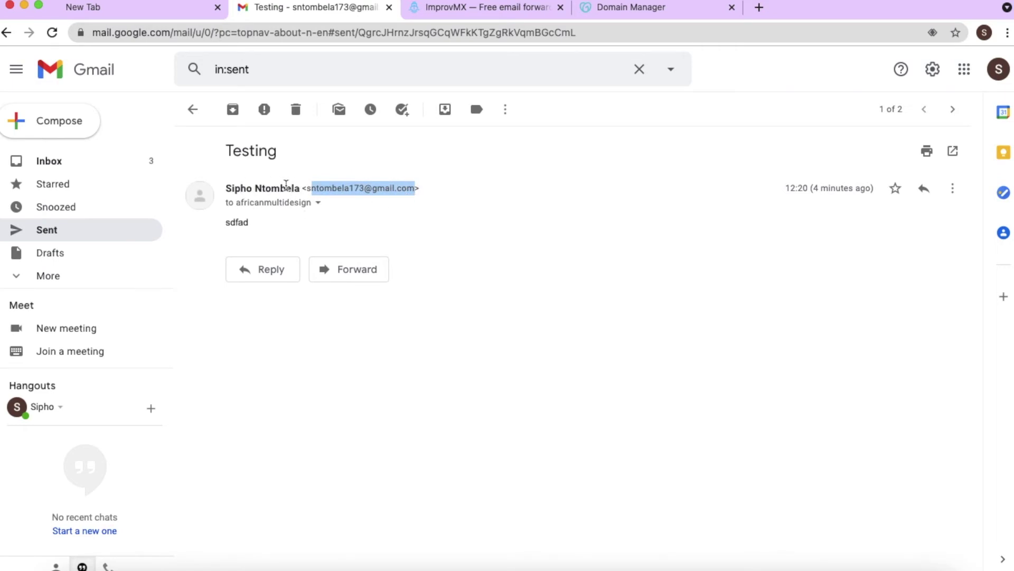
mouse_move(282, 188)
mouse_move(312, 208)
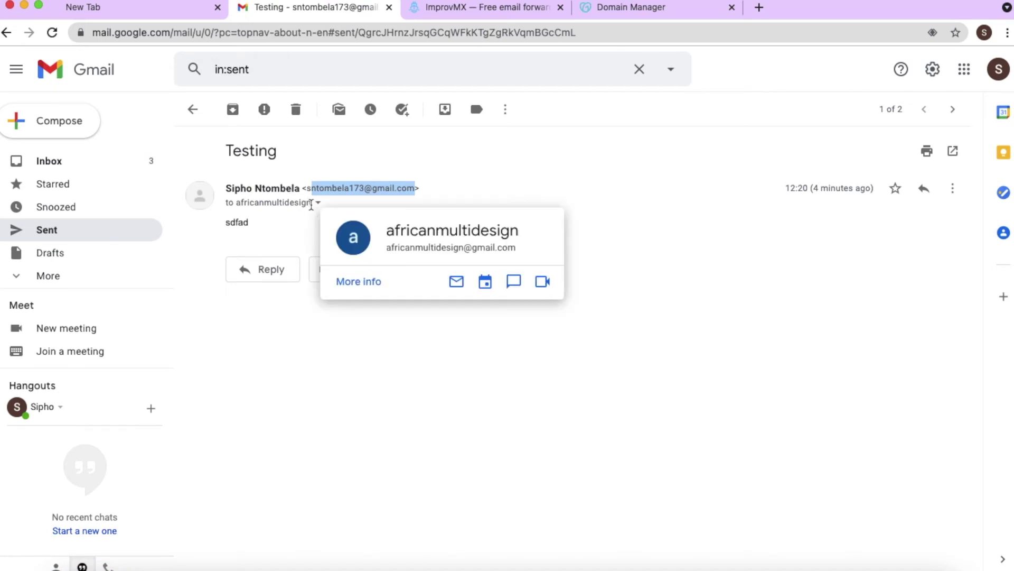
Step: Return to the Gmail inbox and open the Google Account management page
key("g")
key("i")
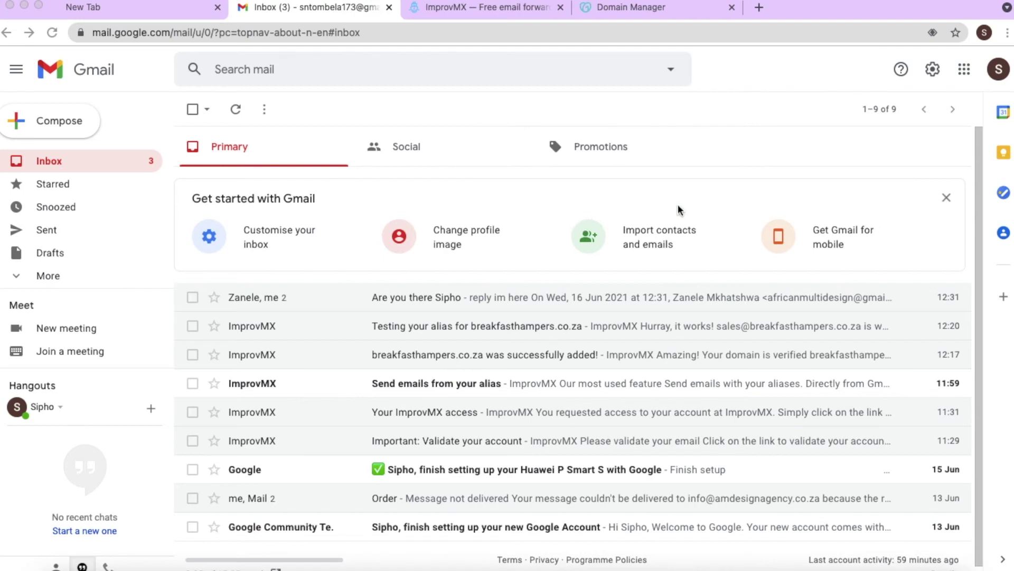
left_click(999, 70)
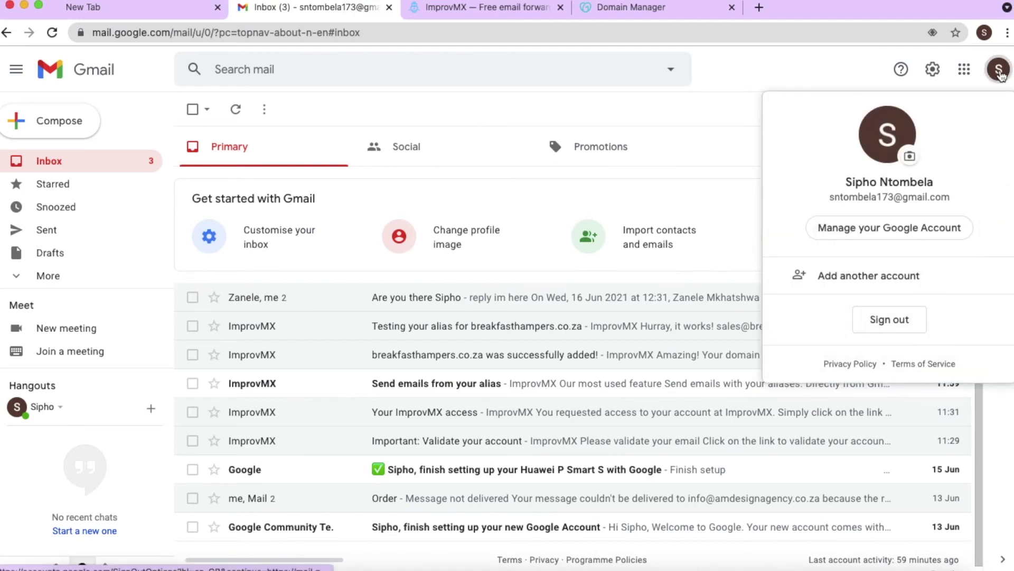
left_click(856, 231)
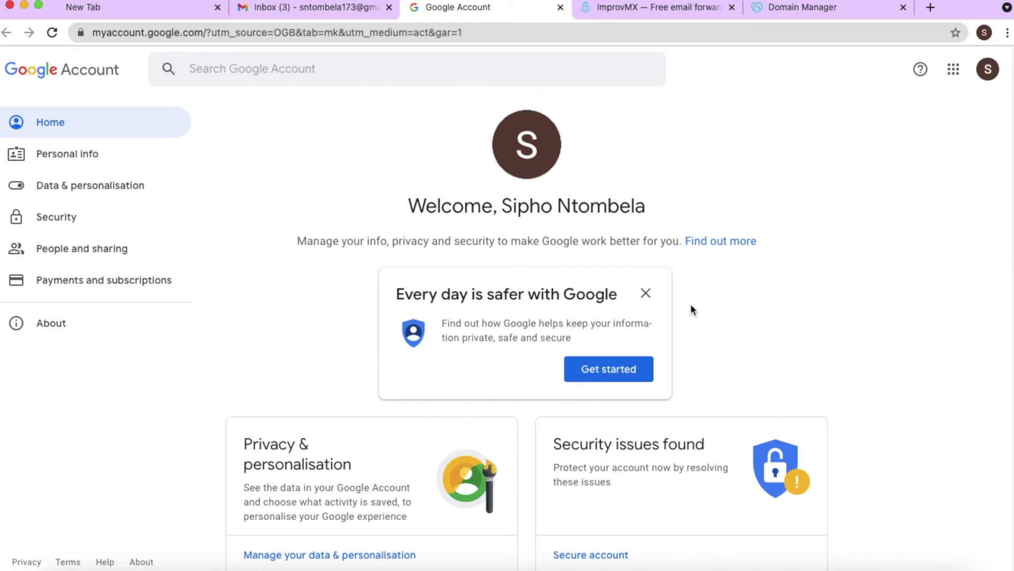
Step: Search the Google Account settings for "less", open Less secure app access and allow less secure apps
left_click(230, 71)
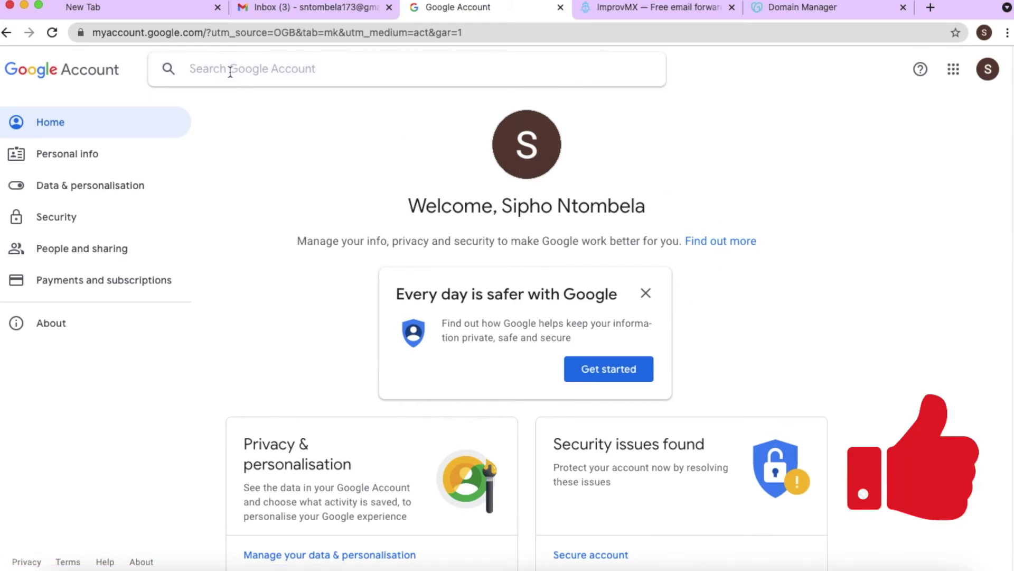
type("less")
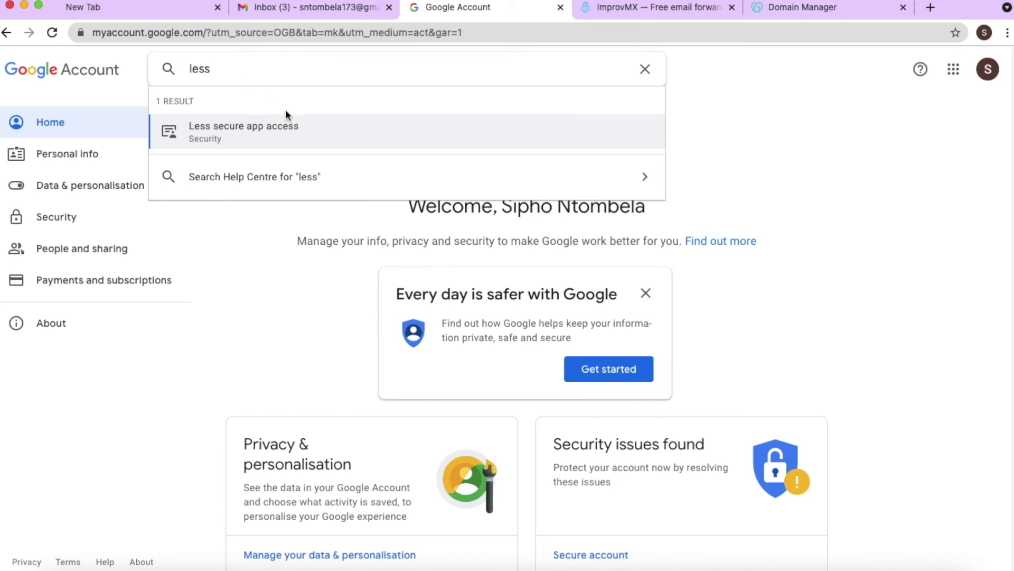
left_click(281, 130)
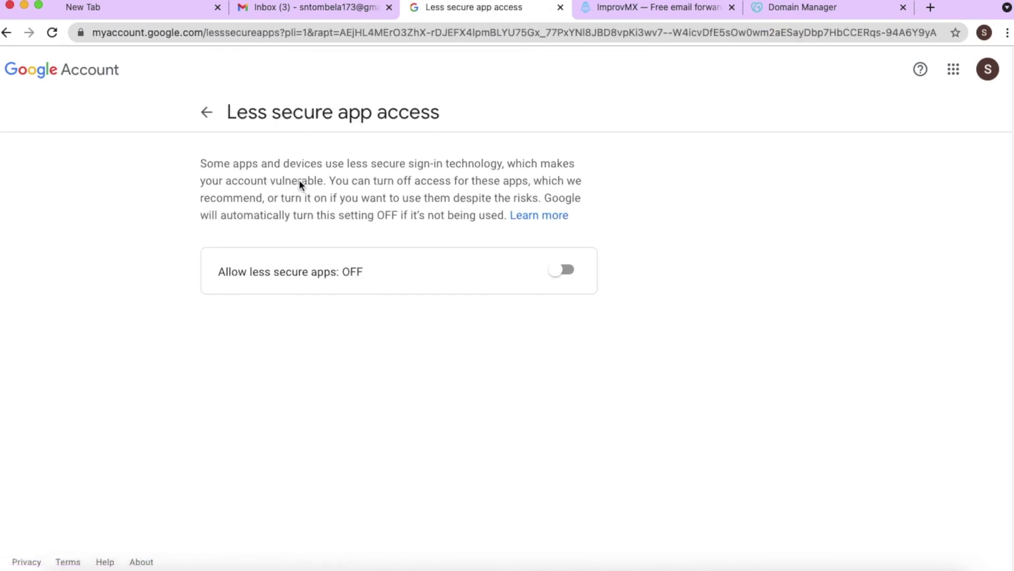
left_click(556, 272)
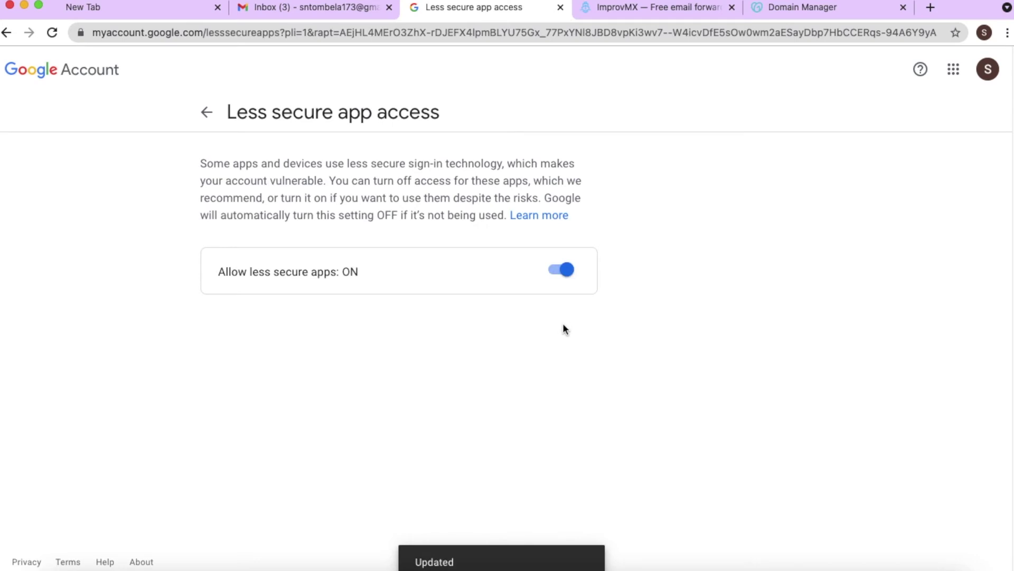
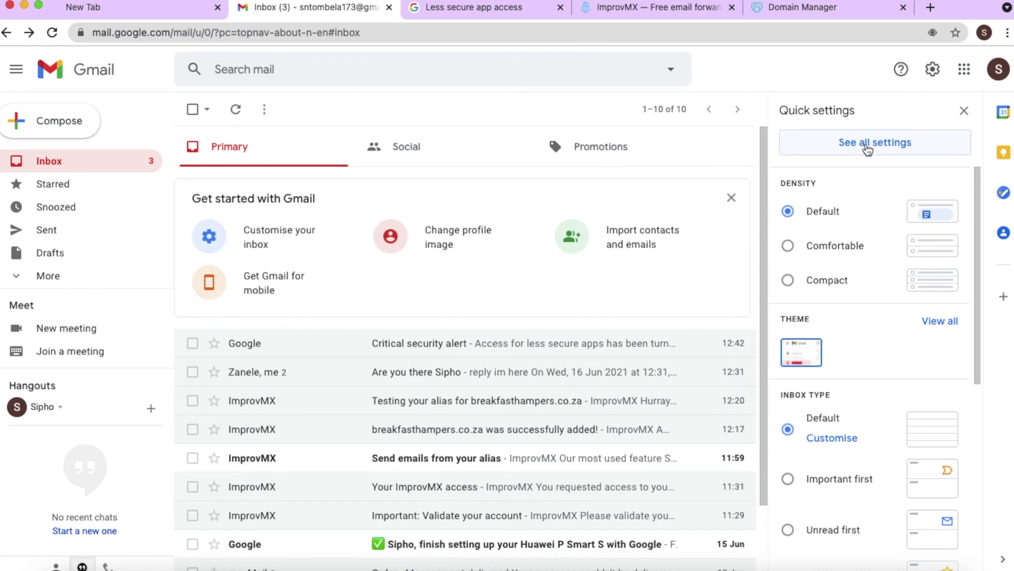
Step: In Gmail's Accounts and Import settings, start adding another Send mail as address and move its window clear of the settings
left_click(867, 149)
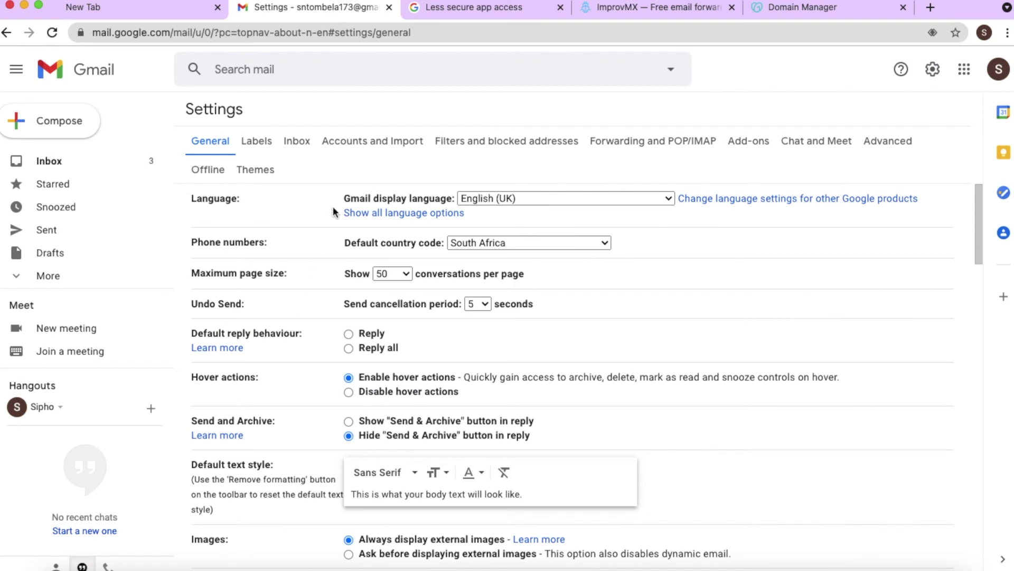
left_click(341, 141)
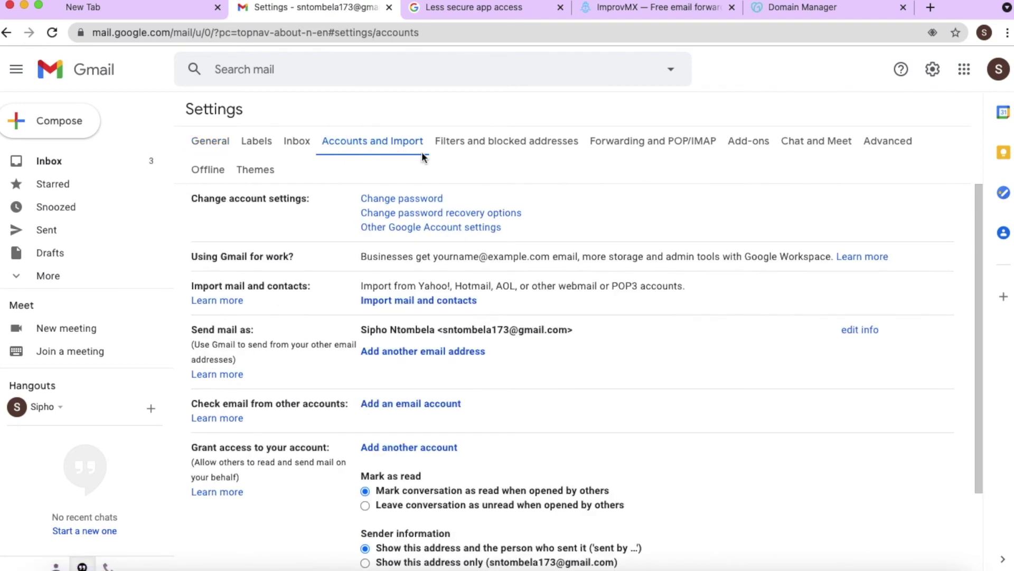
left_click(423, 353)
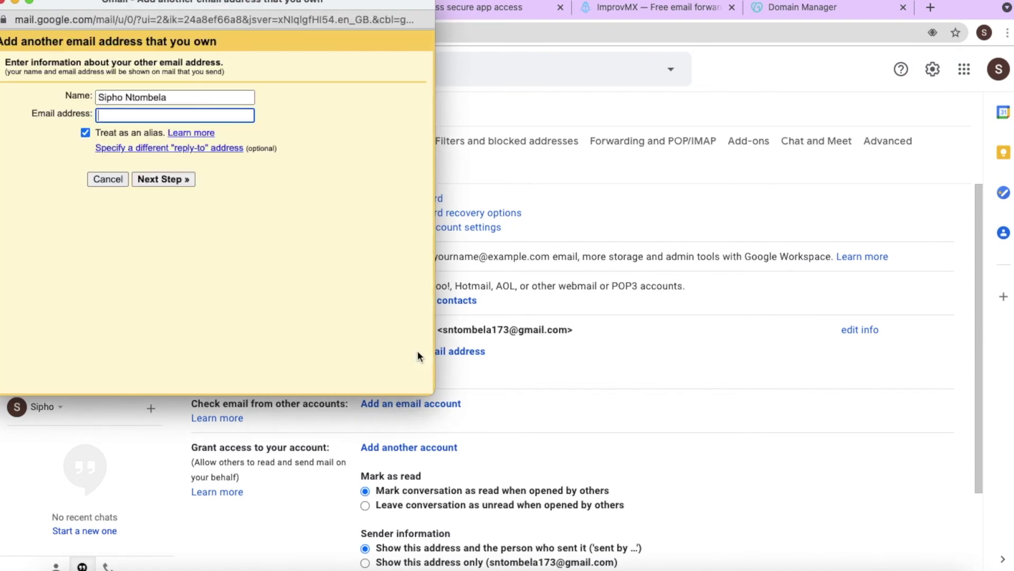
left_click_drag(150, 8, 611, 80)
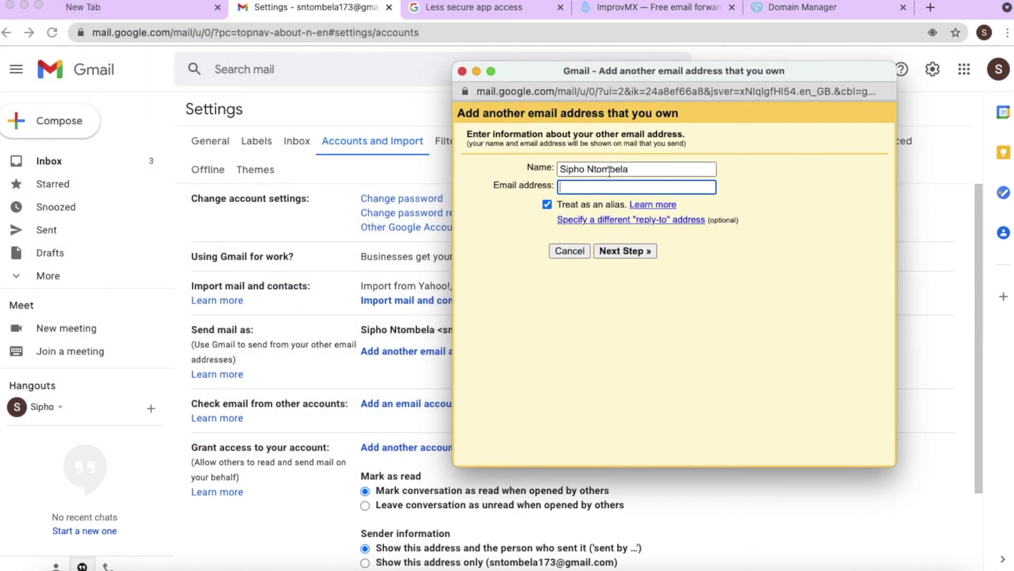
Step: Set the sender name to Eskort Breakfast Hampers, enter the breakfasthampers.co.za sales address, and continue to the SMTP settings
left_click_drag(633, 172, 559, 168)
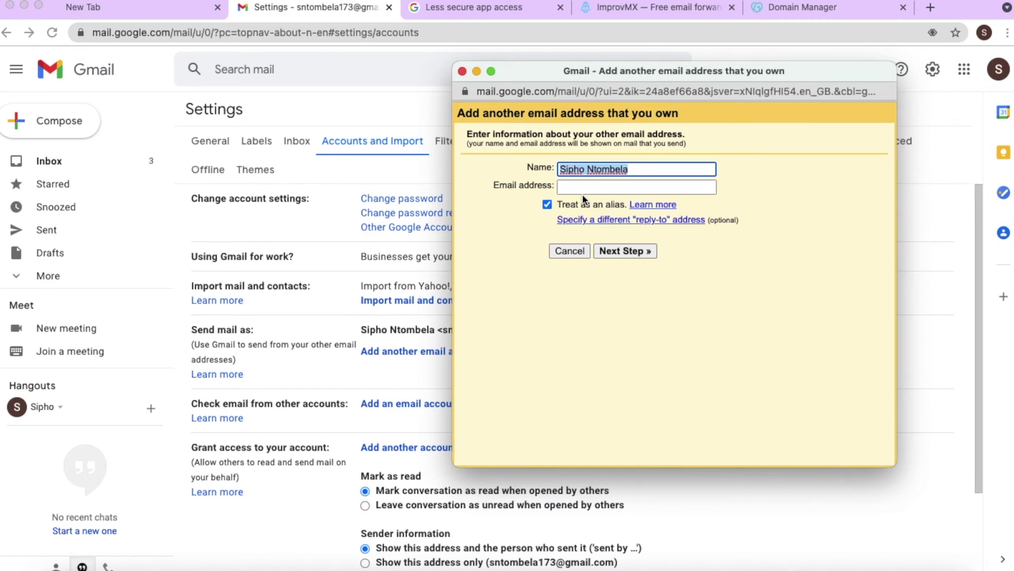
type("Est")
key("BackSpace")
type("kort ")
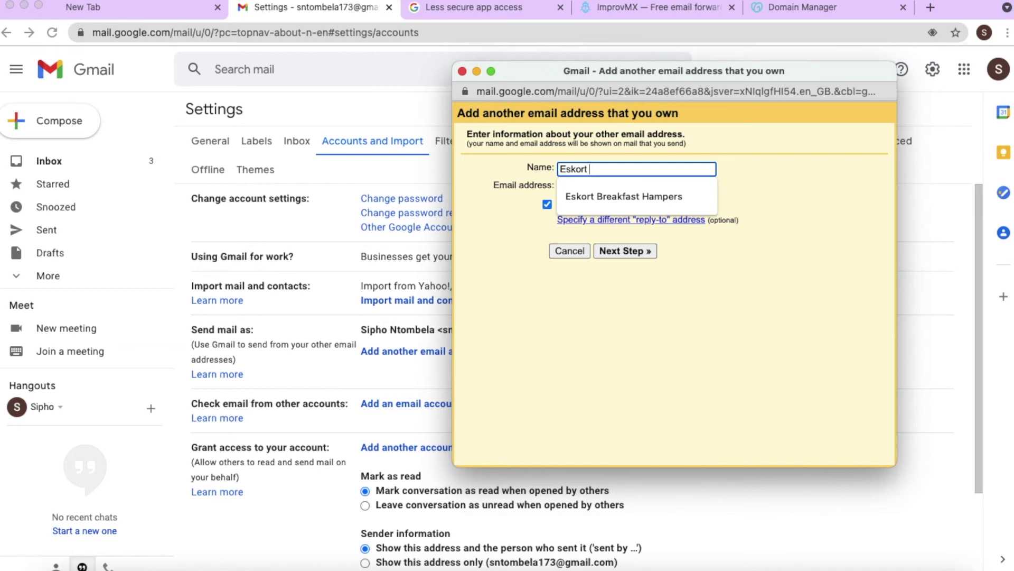
type("Breakfast Hamp")
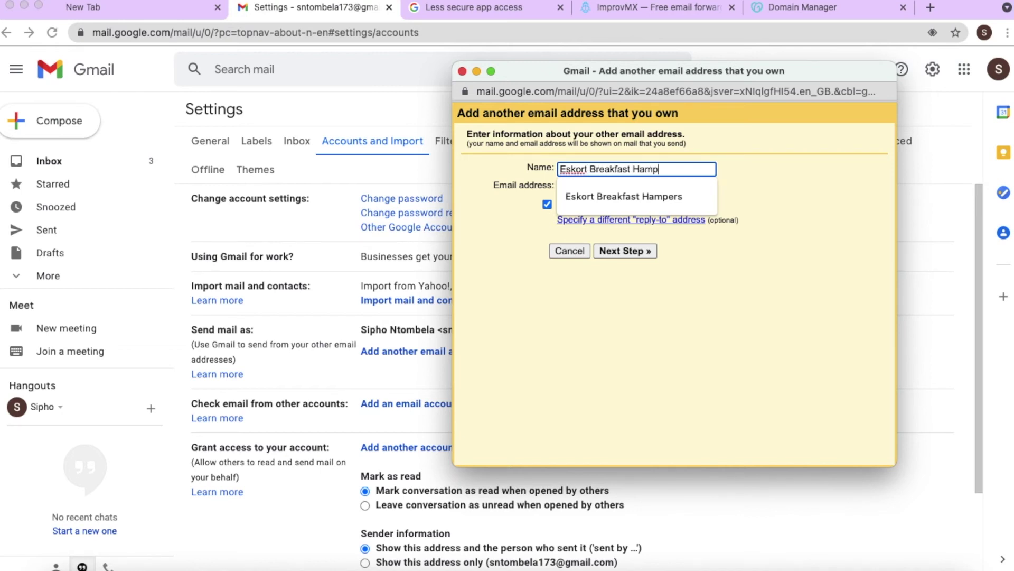
type("ers")
left_click(582, 188)
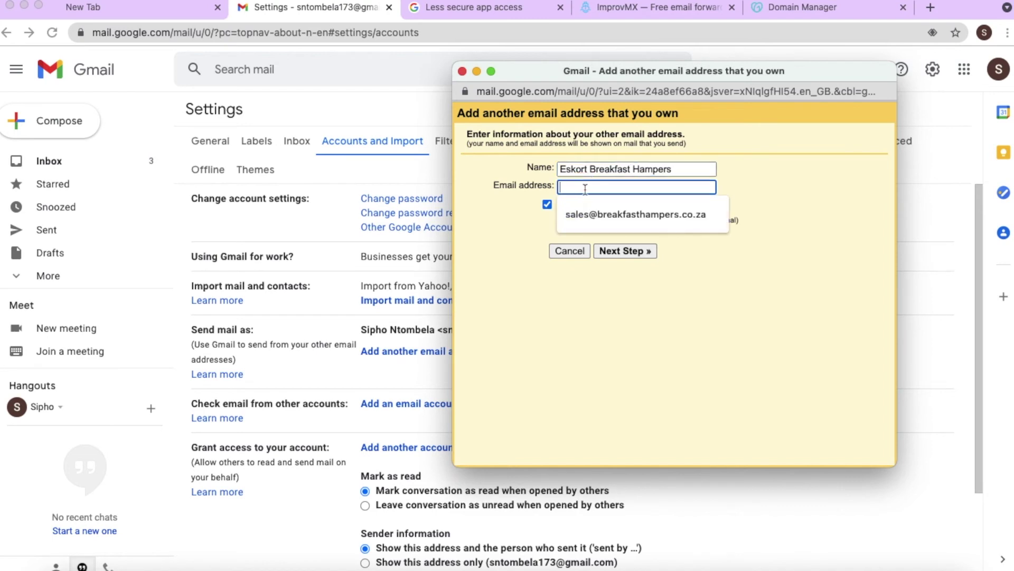
left_click(632, 214)
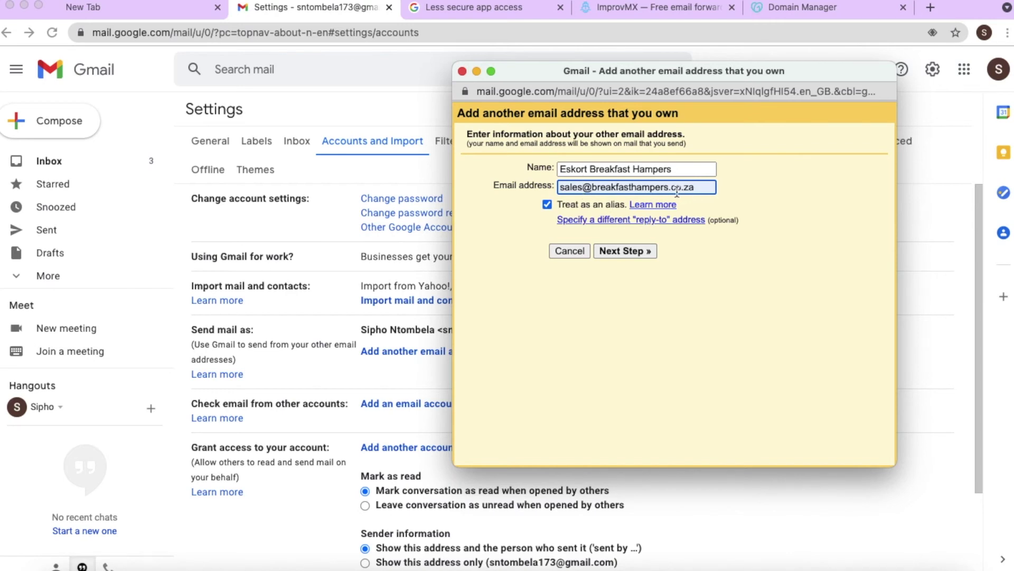
left_click(633, 252)
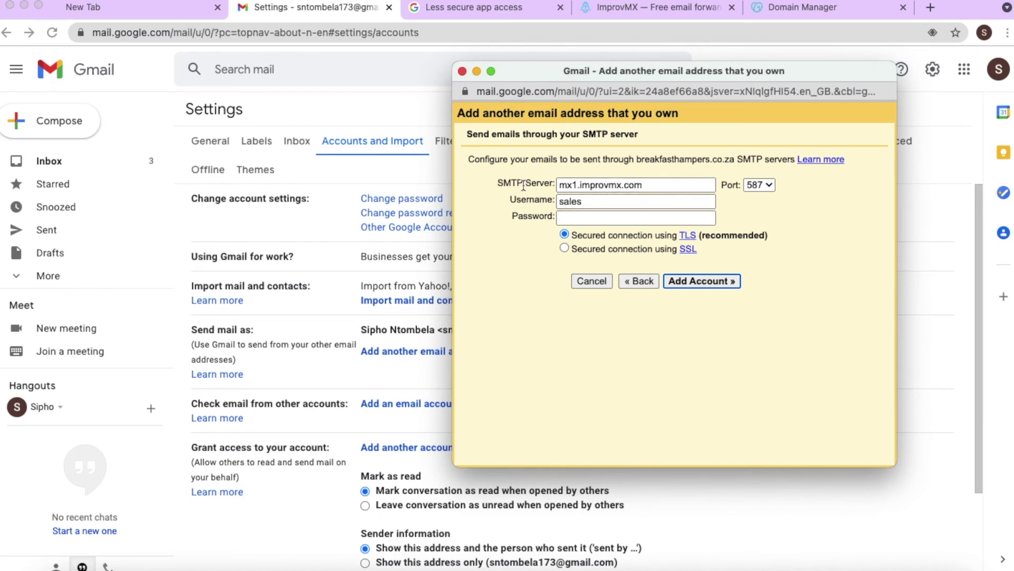
Step: Set the SMTP server to smtp.gmail.com and enter the account's Gmail address as the username
left_click(650, 188)
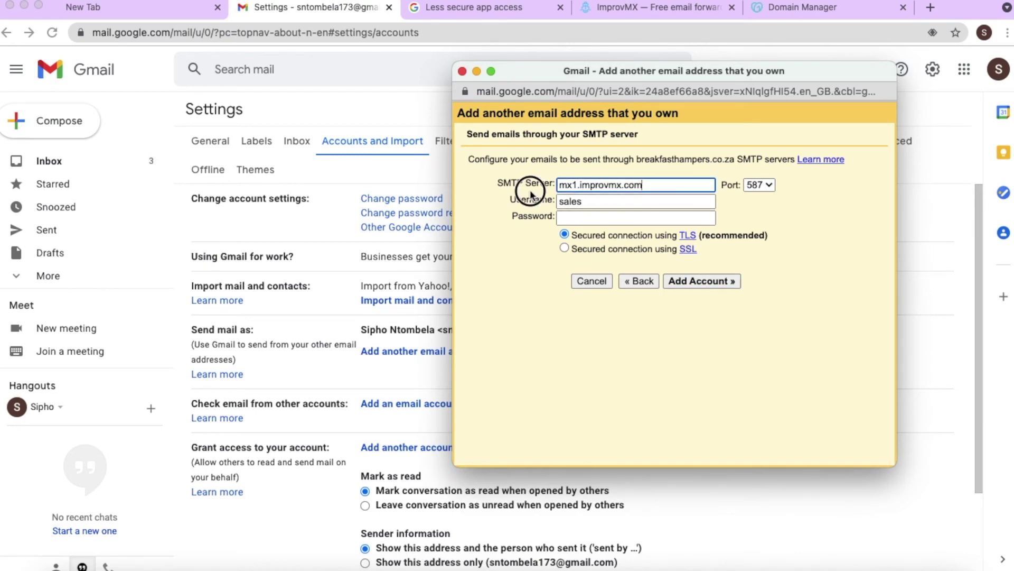
triple_click(560, 184)
type("st")
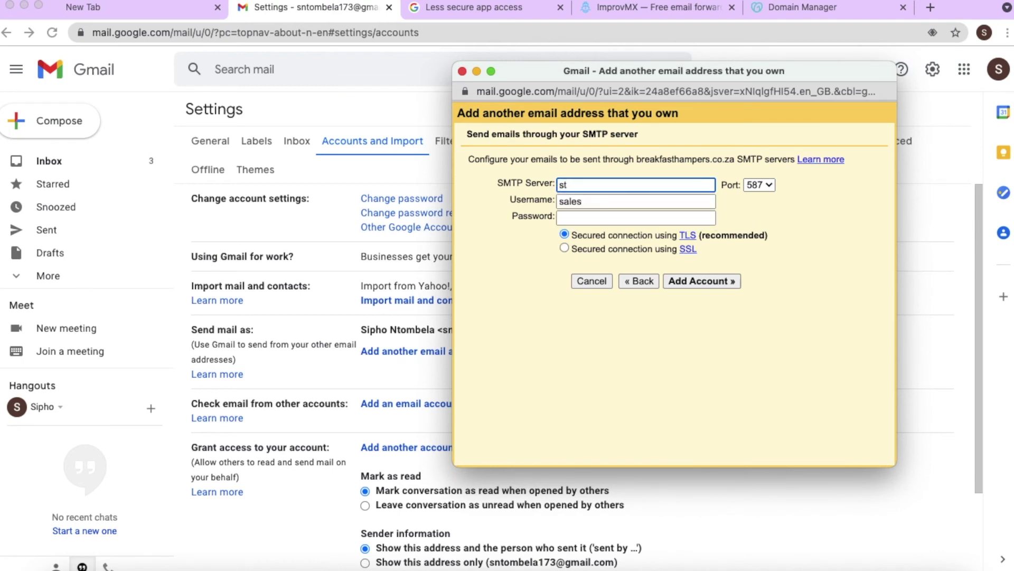
key("BackSpace")
type("m")
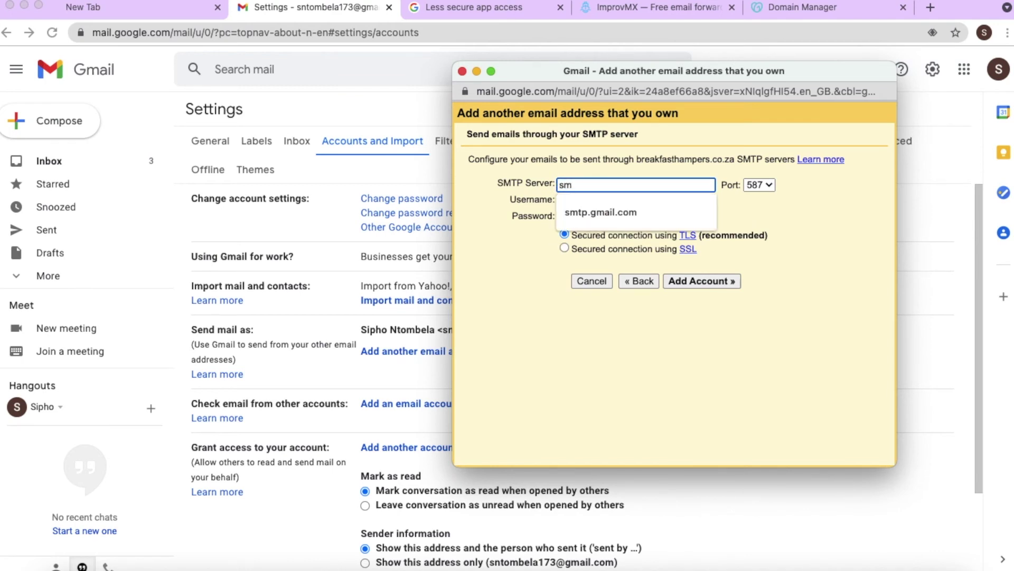
type("tp.gmail.com")
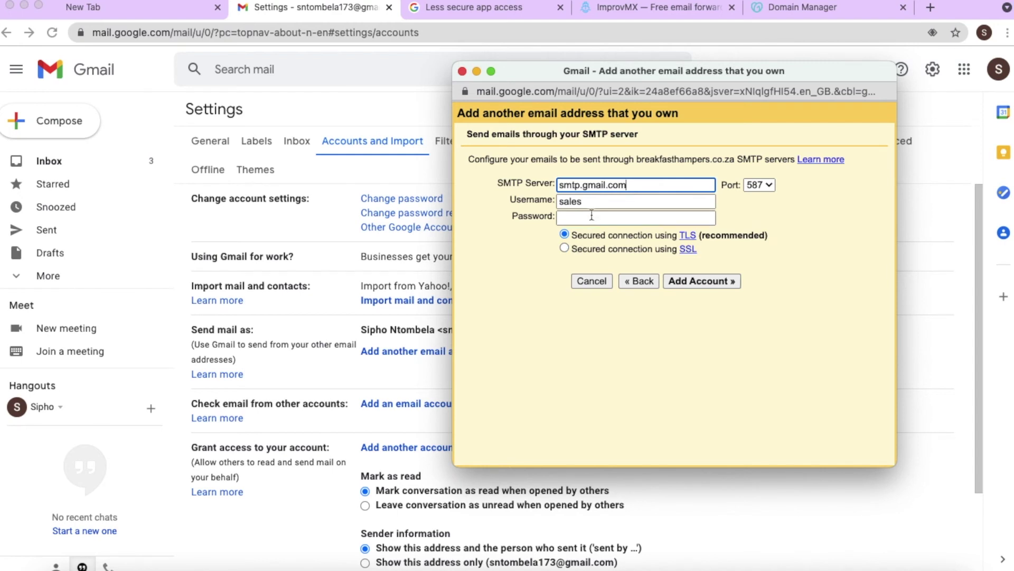
left_click_drag(593, 202, 533, 205)
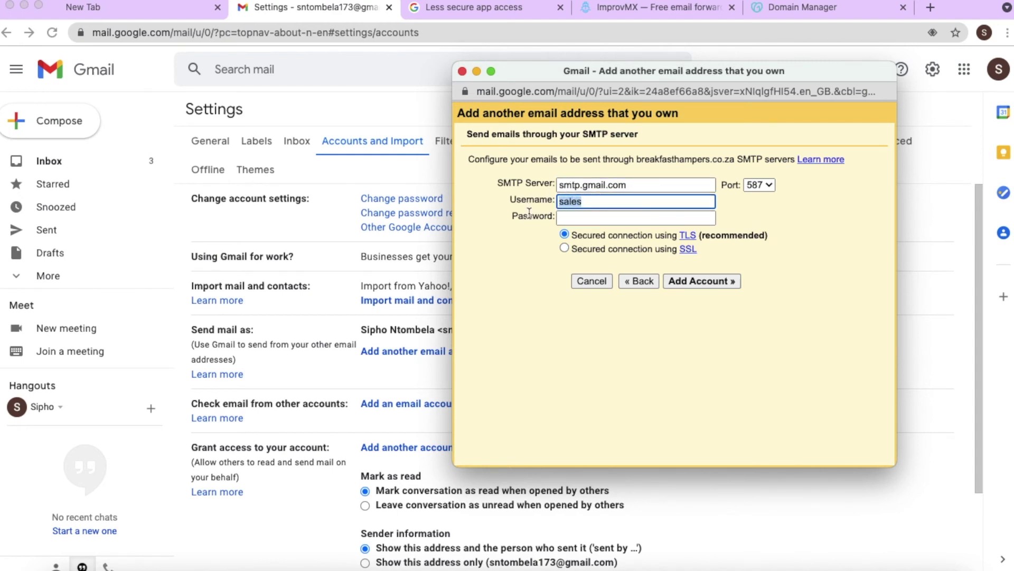
type("s")
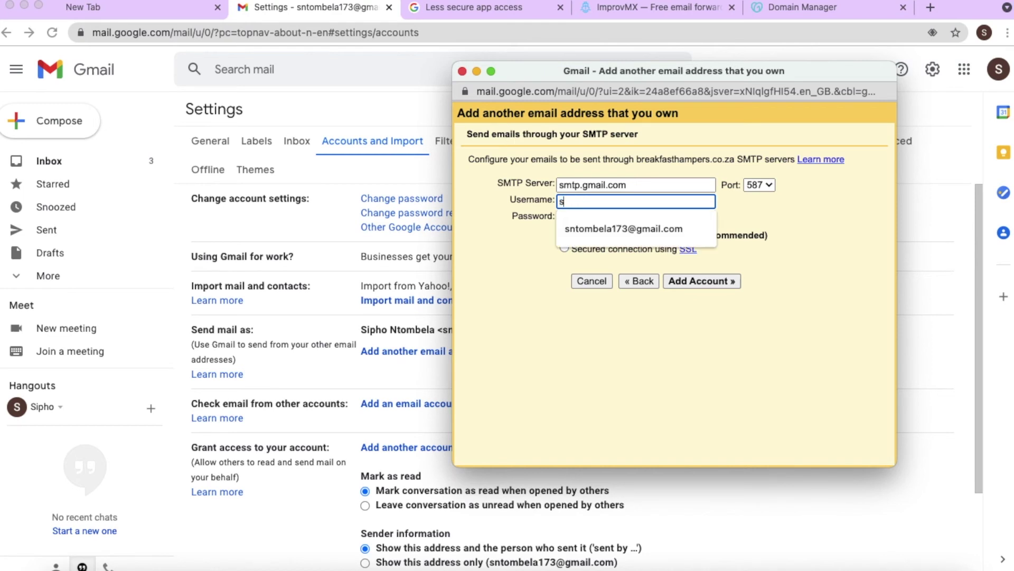
left_click(620, 231)
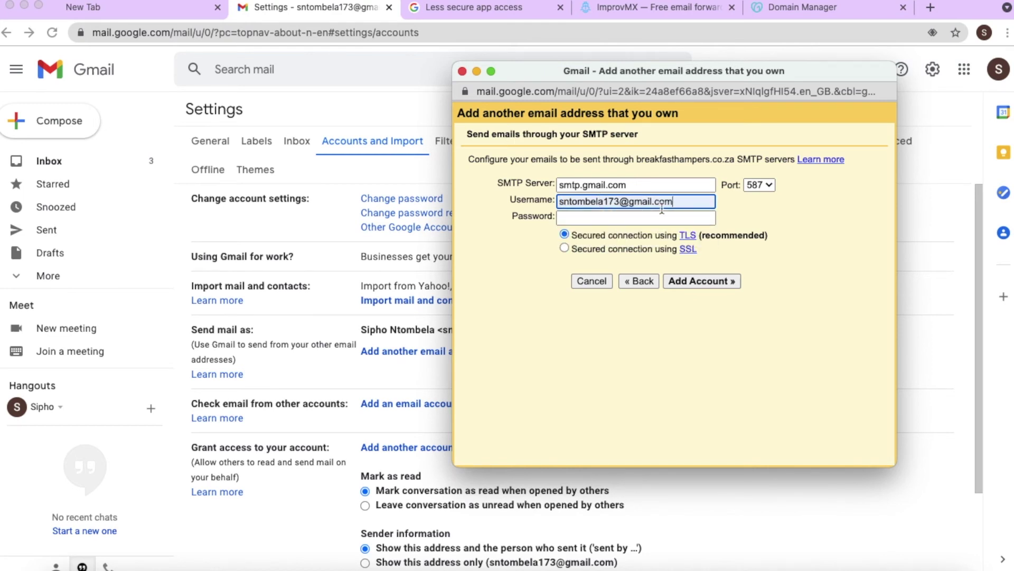
Step: Enter the Gmail account password, add the account, and dismiss the browser's offer to save the password
left_click(570, 218)
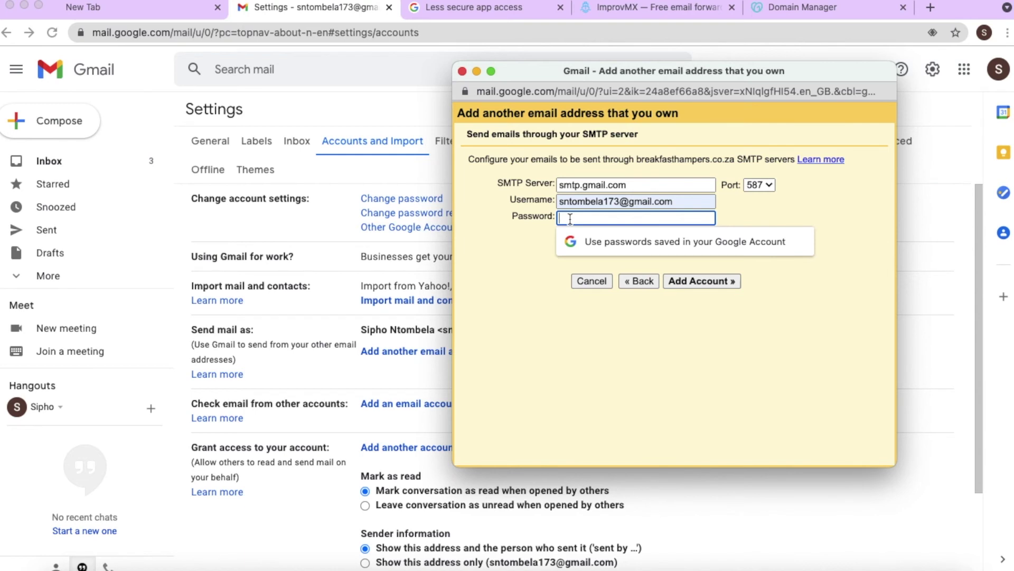
type("•••••")
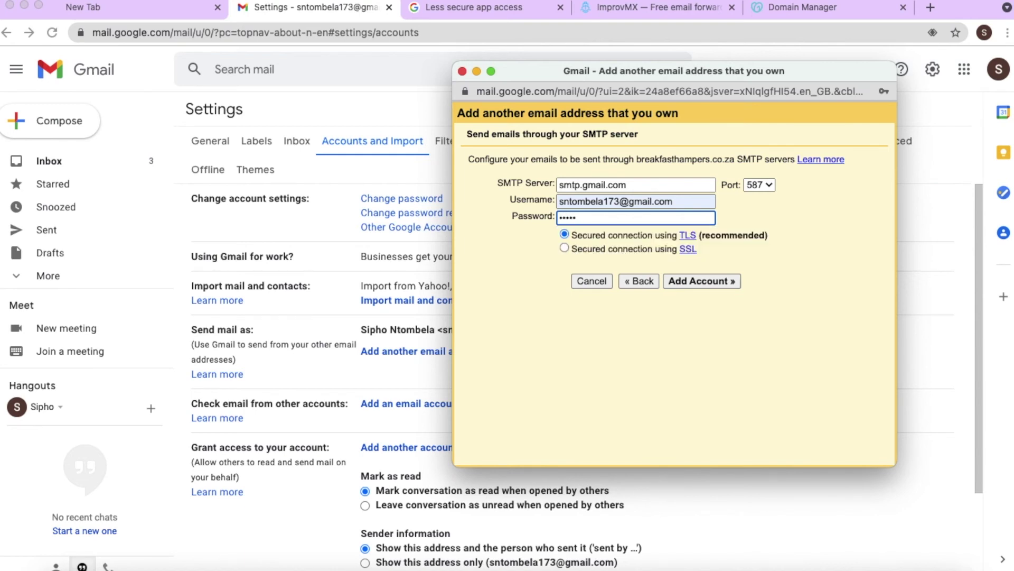
key("BackSpace")
key("BackSpace")
key("BackSpace")
key("BackSpace")
type("••••")
key("BackSpace")
key("BackSpace")
key("BackSpace")
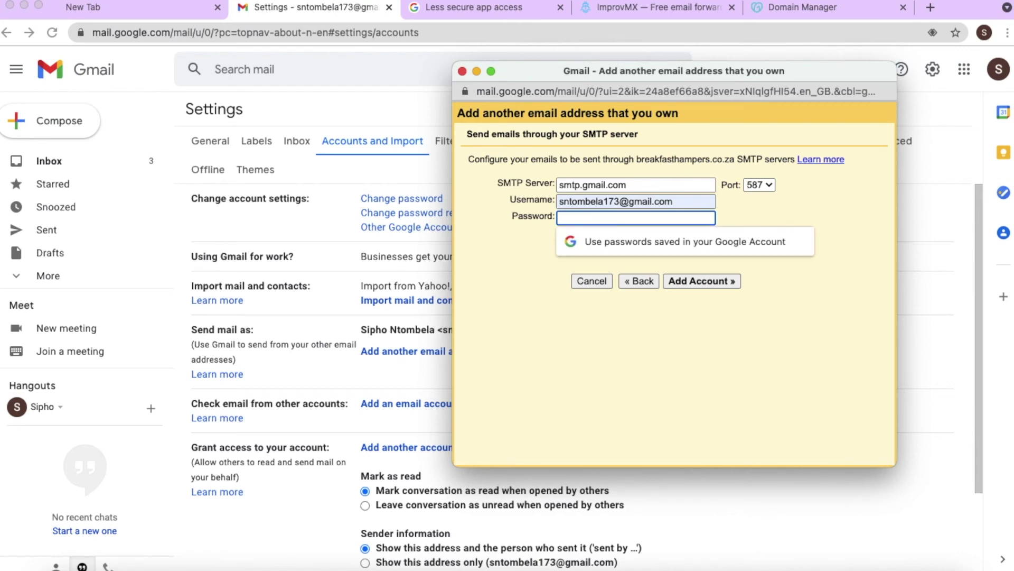
type("•••••••••")
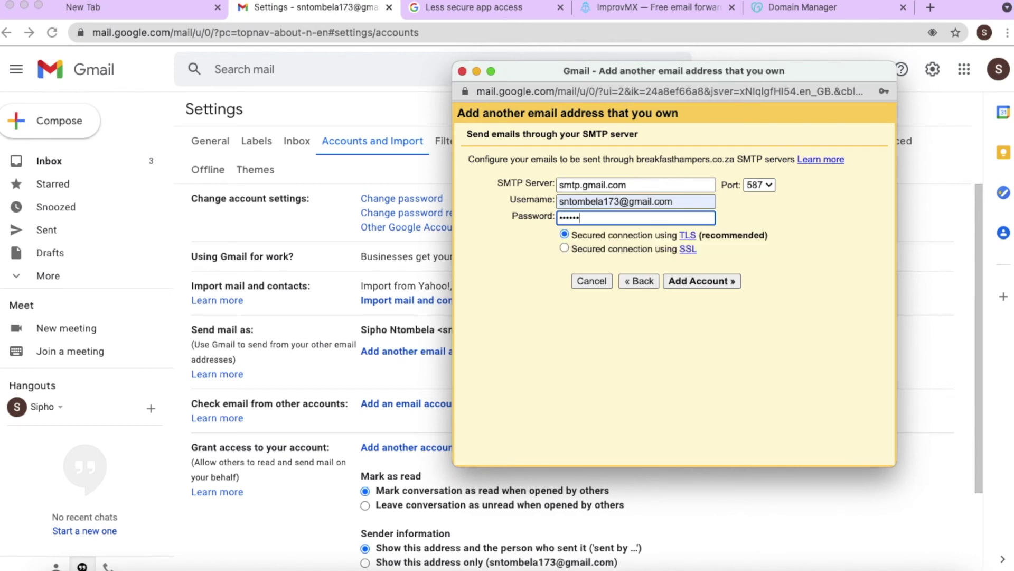
key("BackSpace")
key("BackSpace")
key("BackSpace")
key("BackSpace")
key("BackSpace")
key("BackSpace")
key("BackSpace")
key("BackSpace")
type("••")
left_click(696, 280)
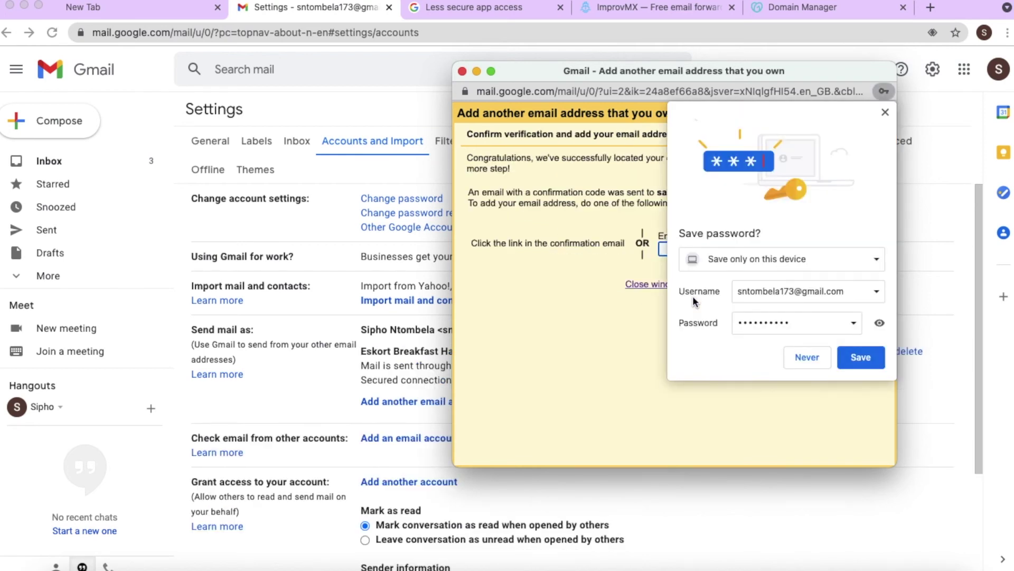
left_click(885, 112)
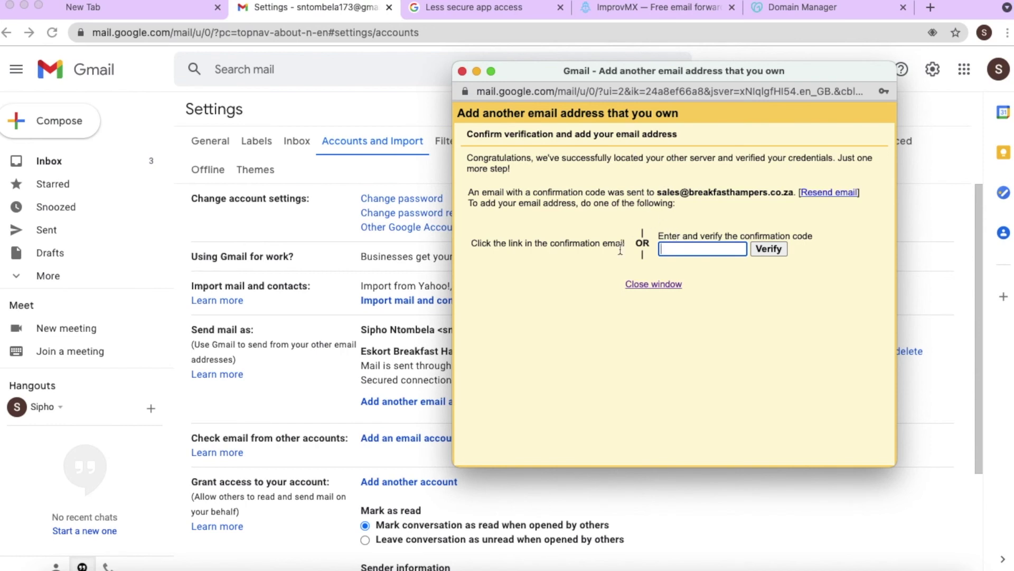
Step: Open the newest Gmail Confirmation email in the inbox, follow its link, and confirm sending mail as the sales alias
left_click(81, 169)
left_click(85, 164)
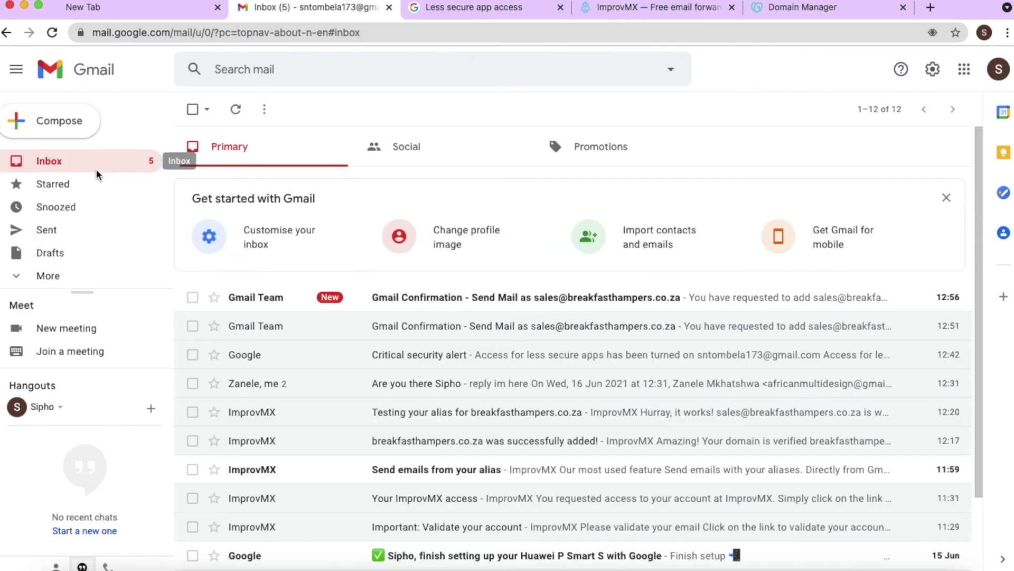
left_click(416, 304)
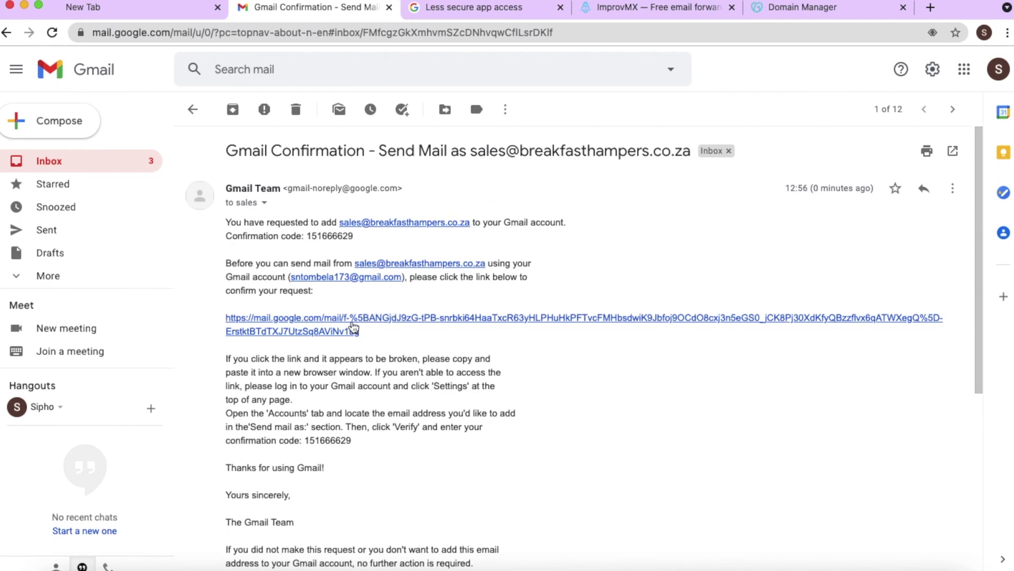
left_click(396, 318)
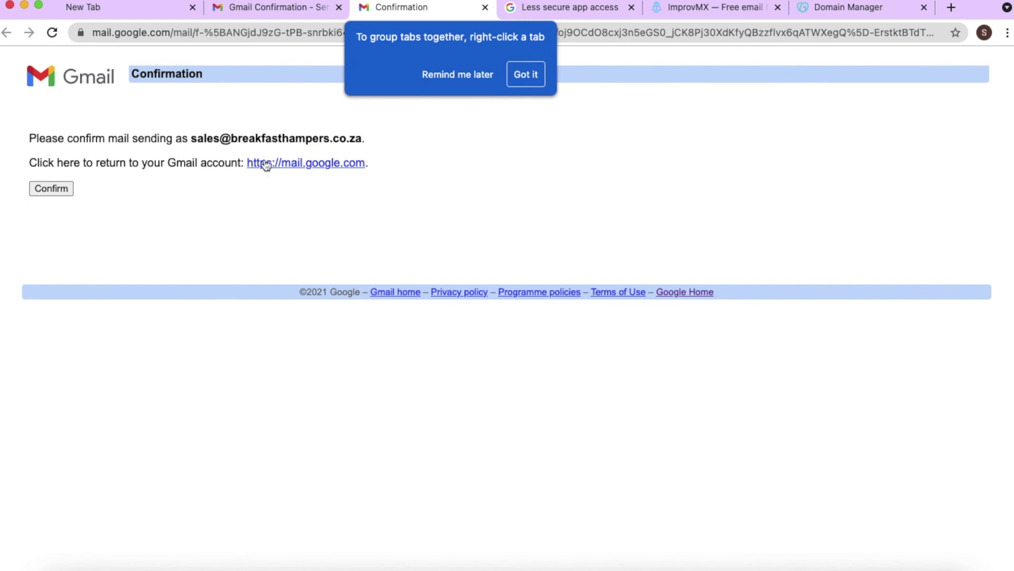
left_click(50, 189)
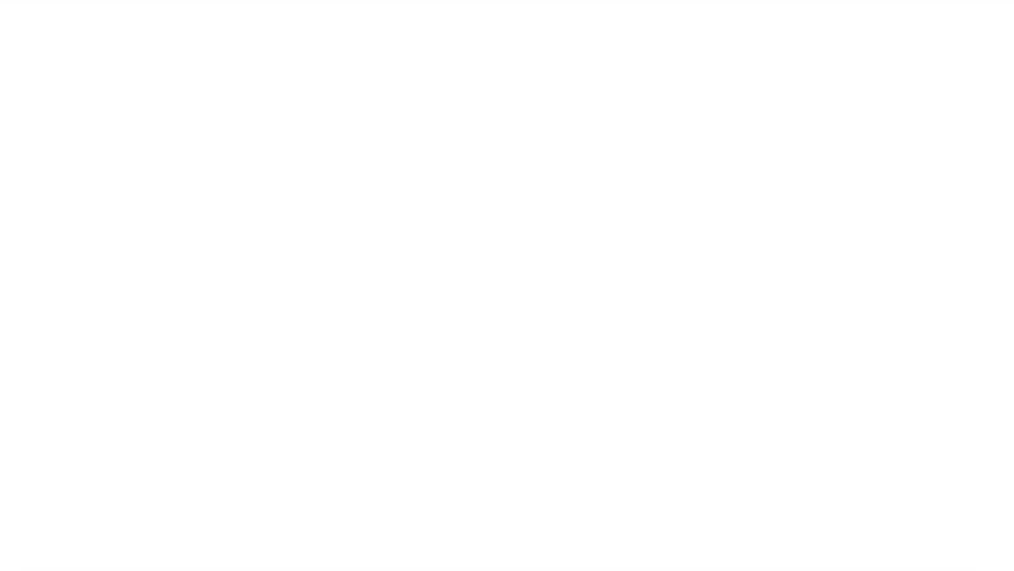
Step: Start a new message with Eskort Breakfast Hampers' sales alias as the sender, enlarge the compose window, and begin entering the recipient
left_click(64, 127)
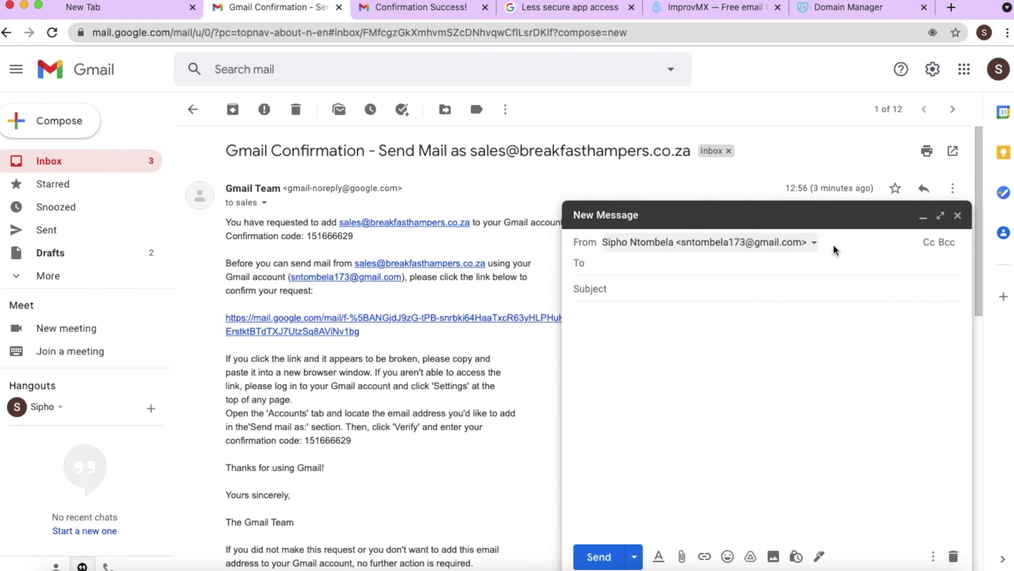
left_click(814, 244)
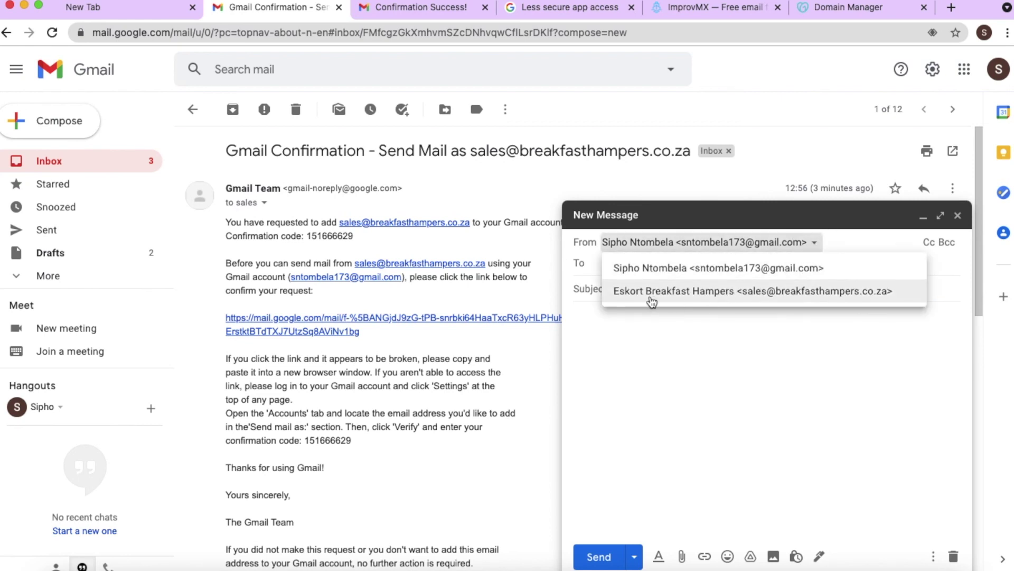
left_click(736, 294)
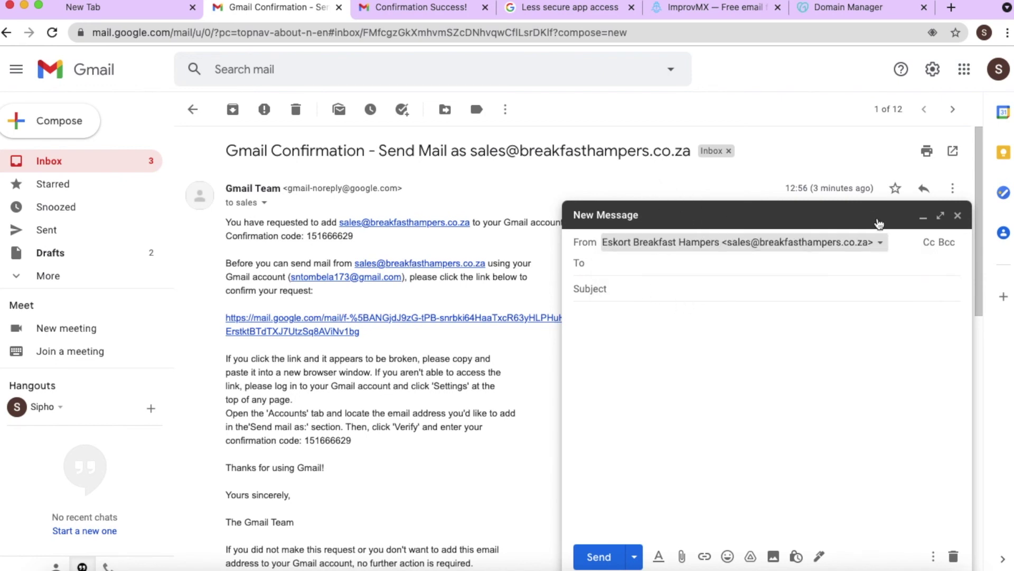
left_click(943, 216)
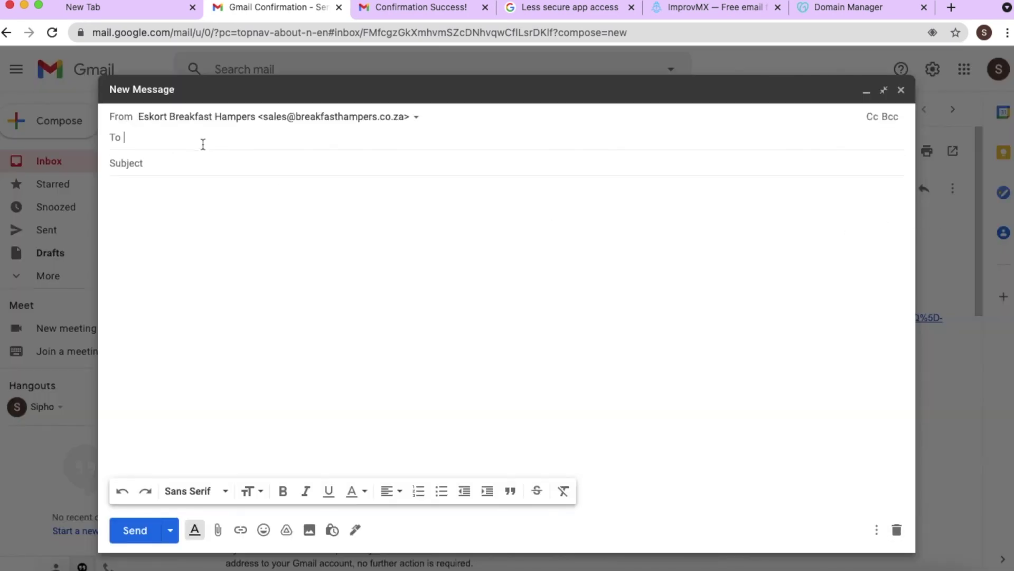
type("a")
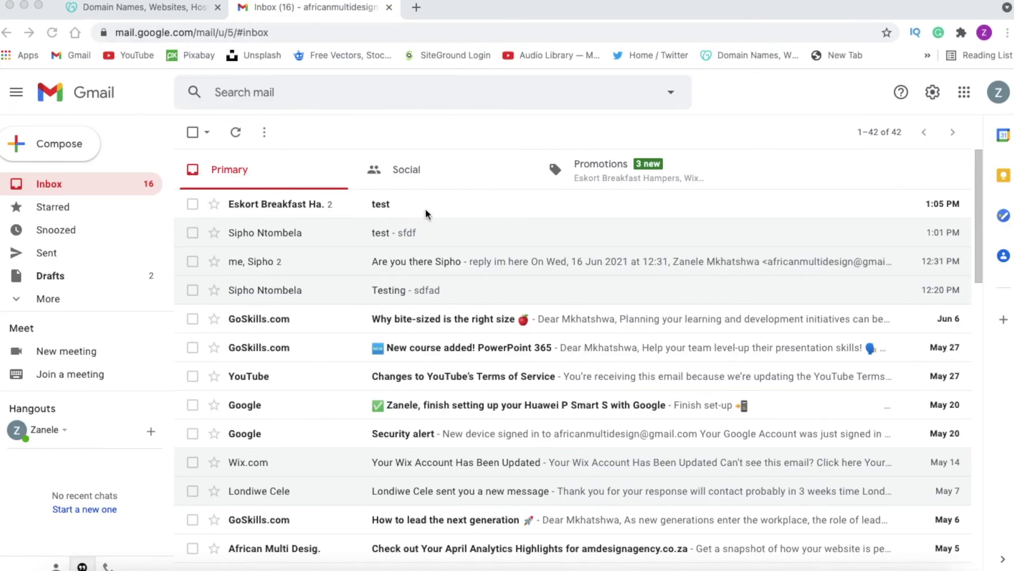
Step: Open the test email from Eskort Breakfast Hampers in the recipient's inbox and check the sender's name and address
left_click(419, 210)
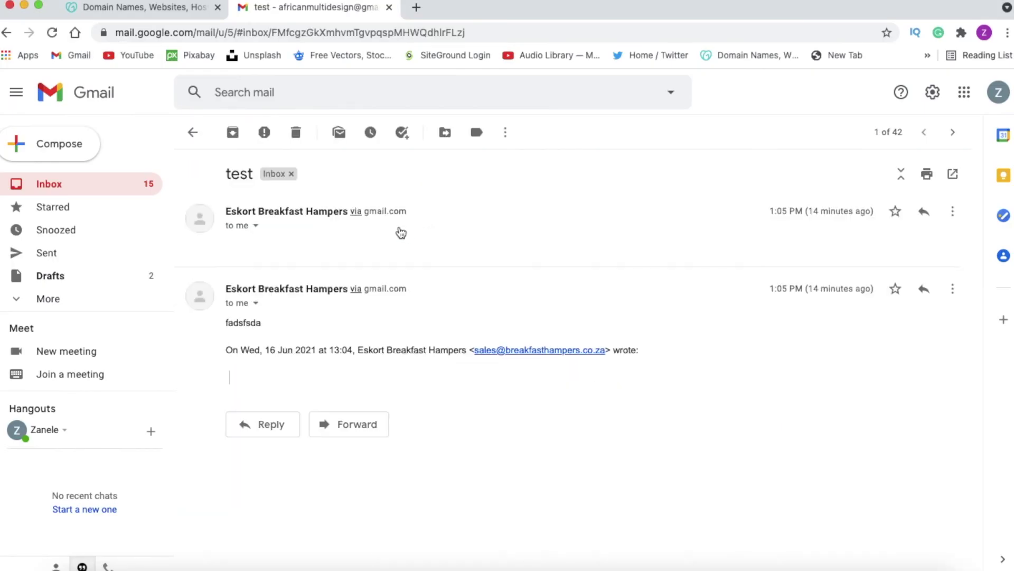
mouse_move(232, 289)
left_click_drag(231, 288, 321, 292)
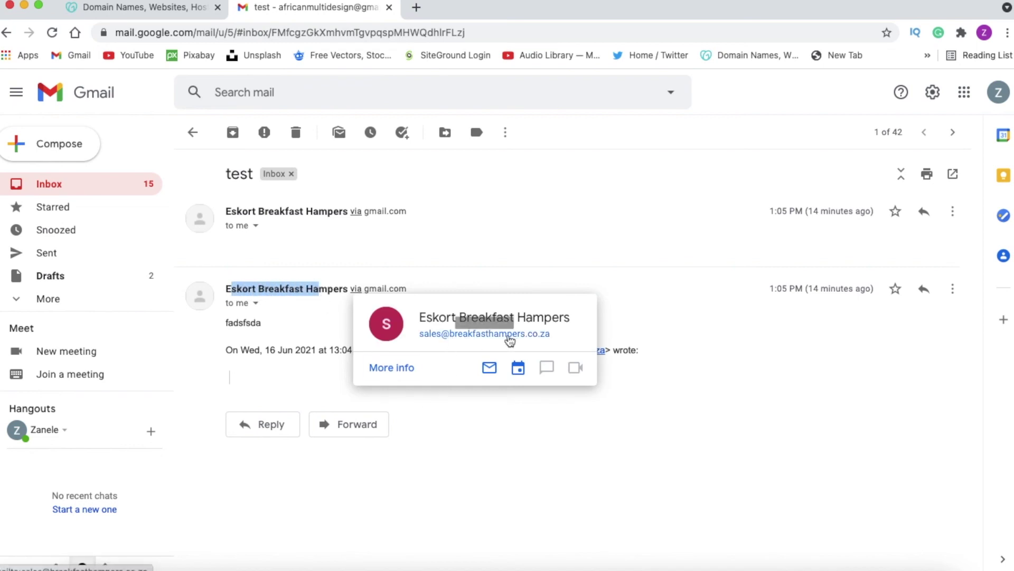
Step: Reply to the Eskort Breakfast Hampers test email with "when are you buying" and send it
left_click(264, 425)
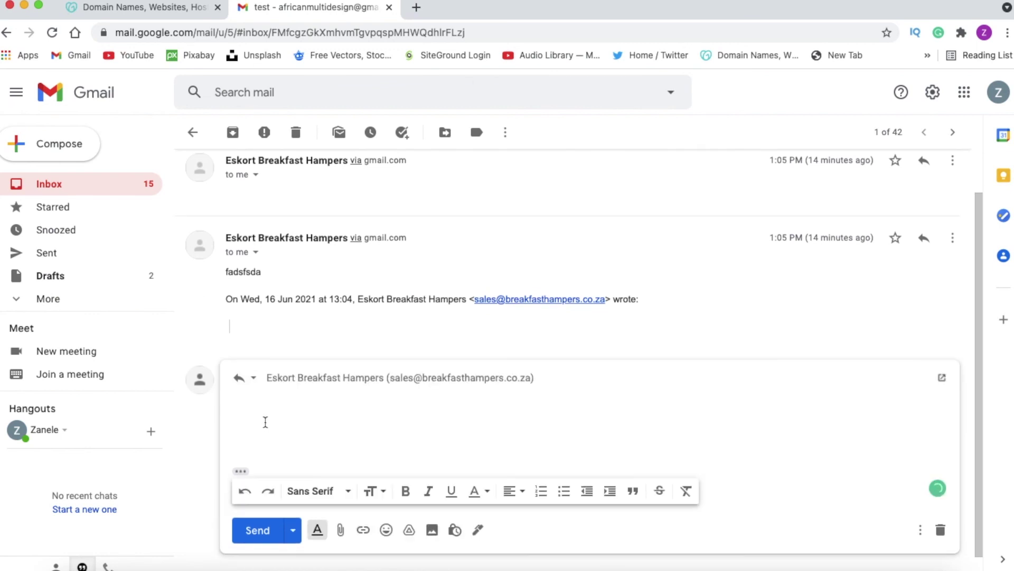
type("s")
type("when ")
type("are you buying")
left_click(257, 531)
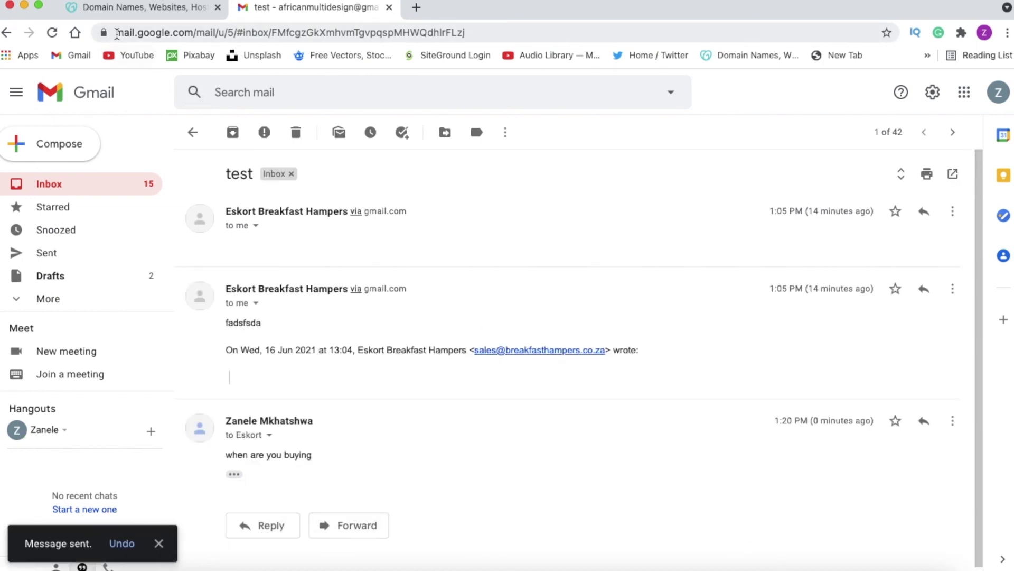
Step: Switch back to the Gmail account that receives the sales alias mail, reload its inbox, and open the newest test conversation
left_click(24, 6)
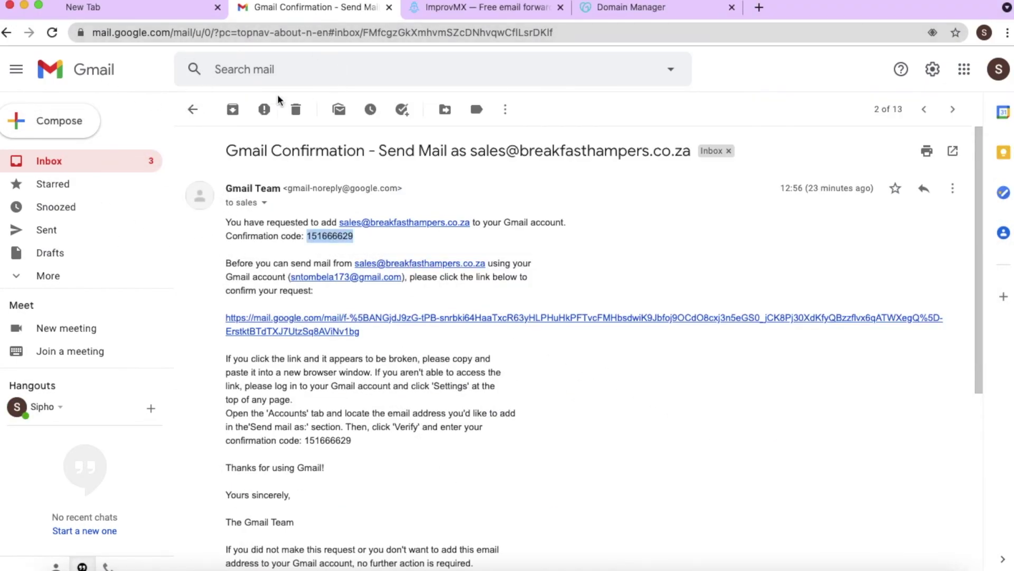
left_click(50, 164)
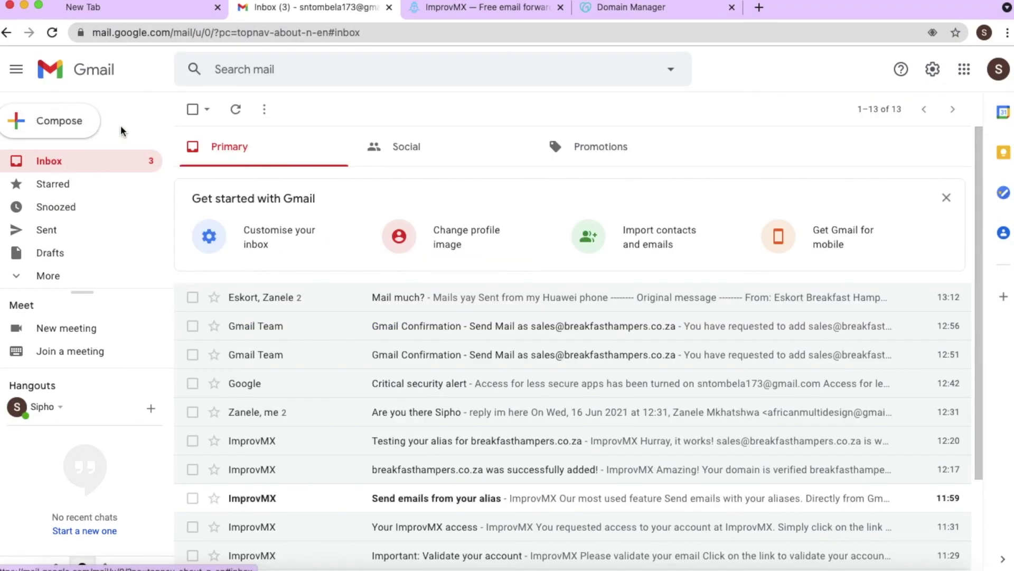
left_click(50, 33)
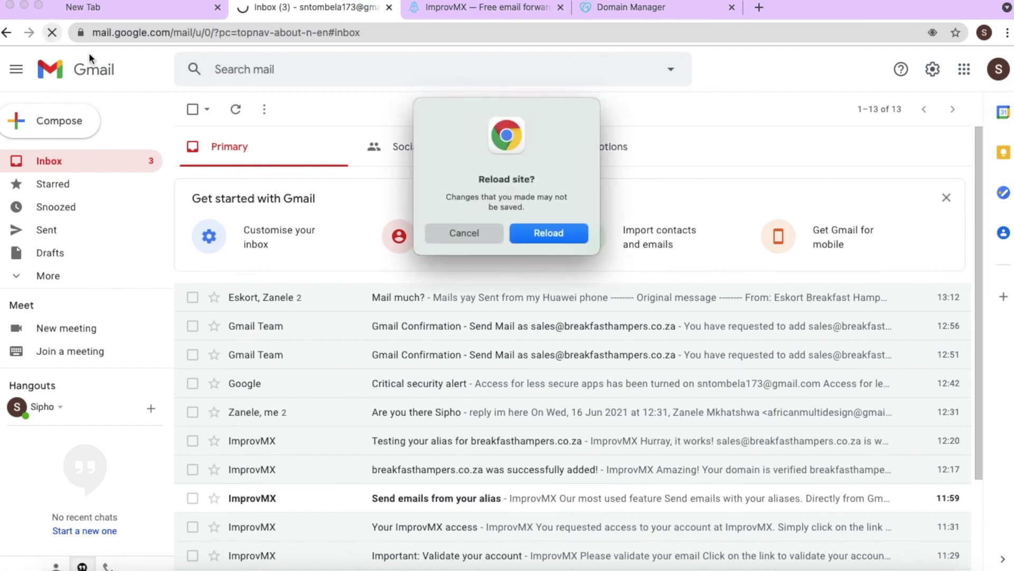
left_click(562, 233)
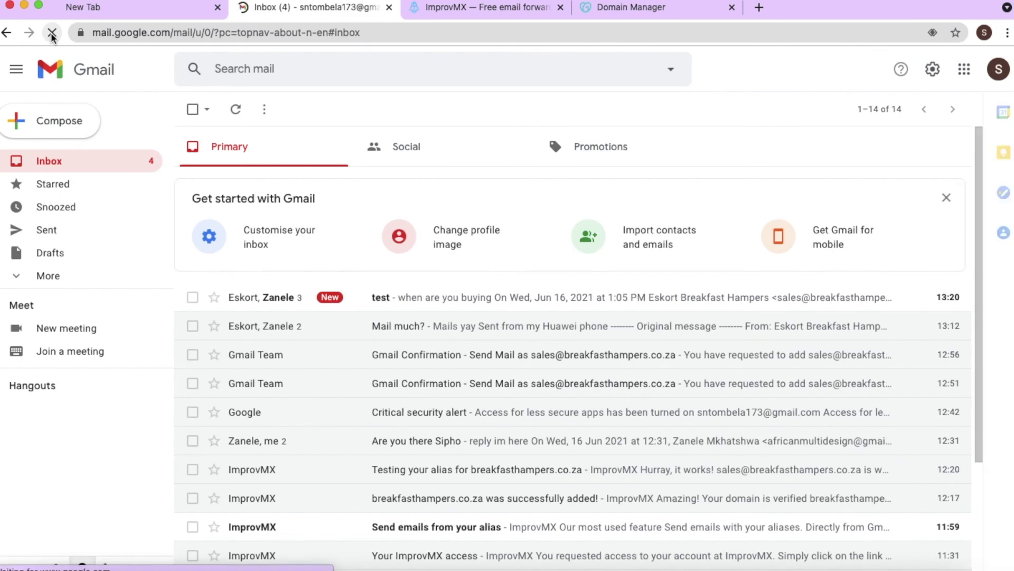
left_click(426, 300)
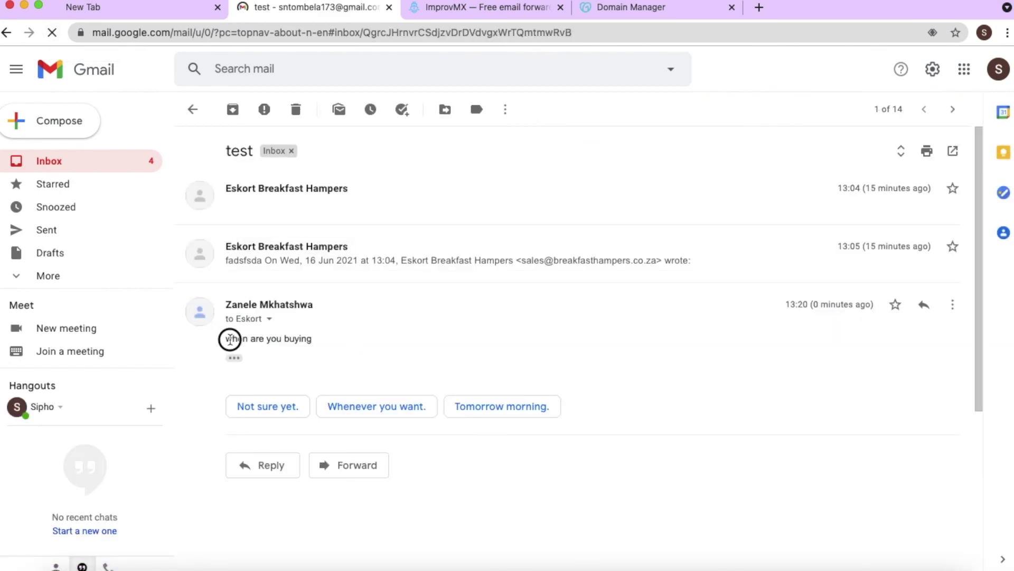
Step: Examine the received reply's text and its header details, checking that it is addressed to the sales alias
left_click_drag(226, 338, 315, 347)
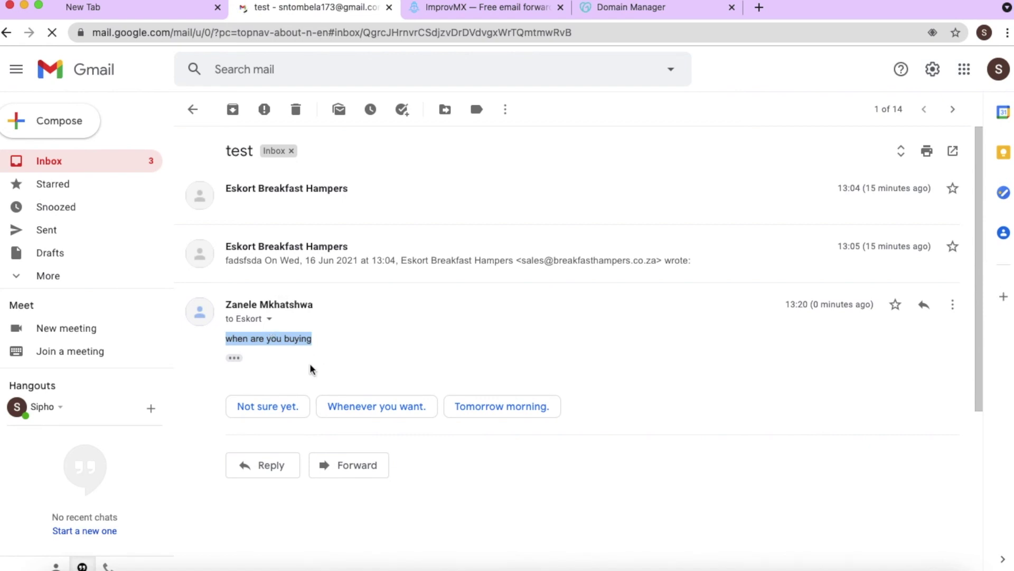
left_click(300, 381)
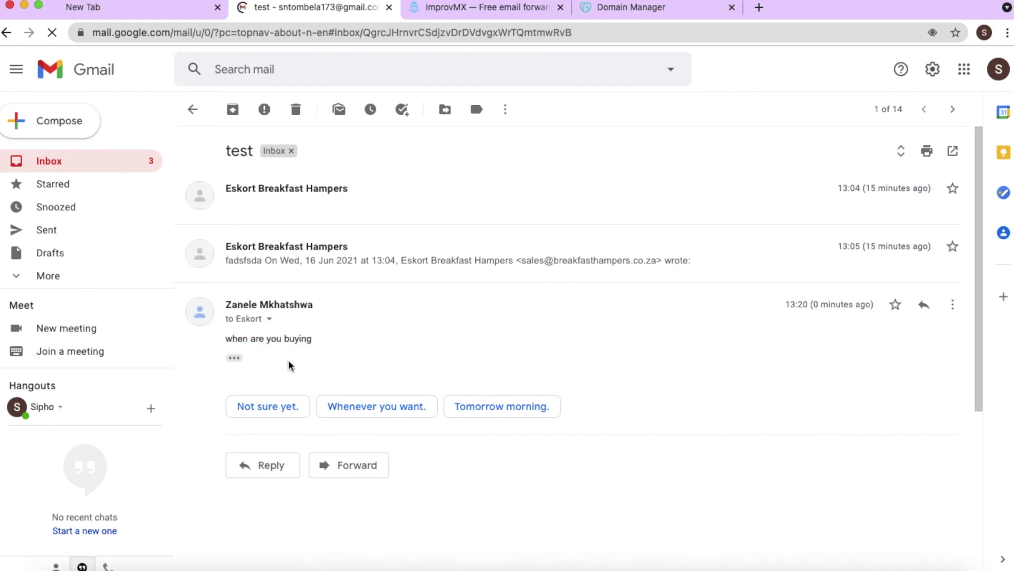
left_click(266, 326)
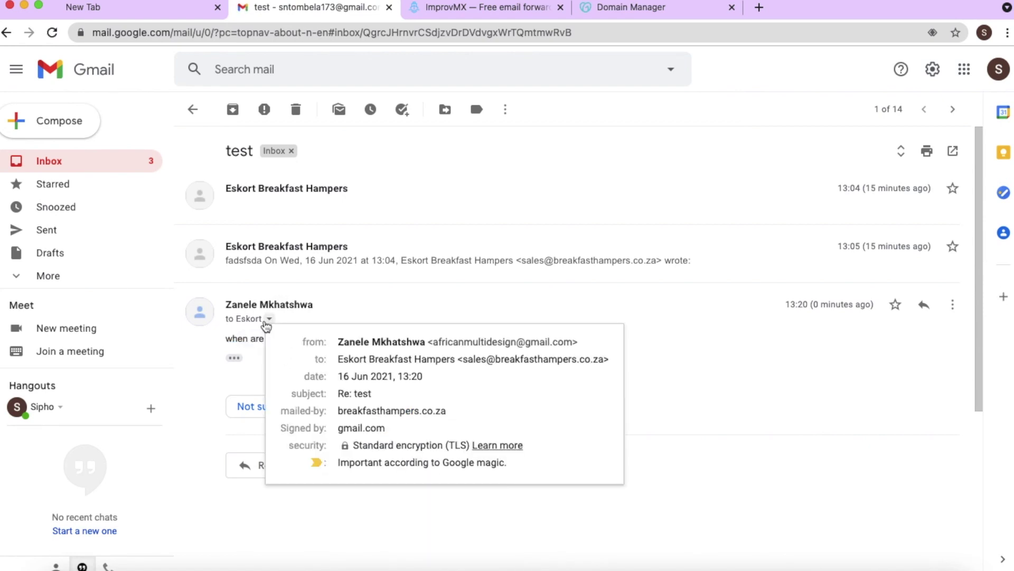
left_click_drag(346, 361, 652, 385)
left_click(636, 425)
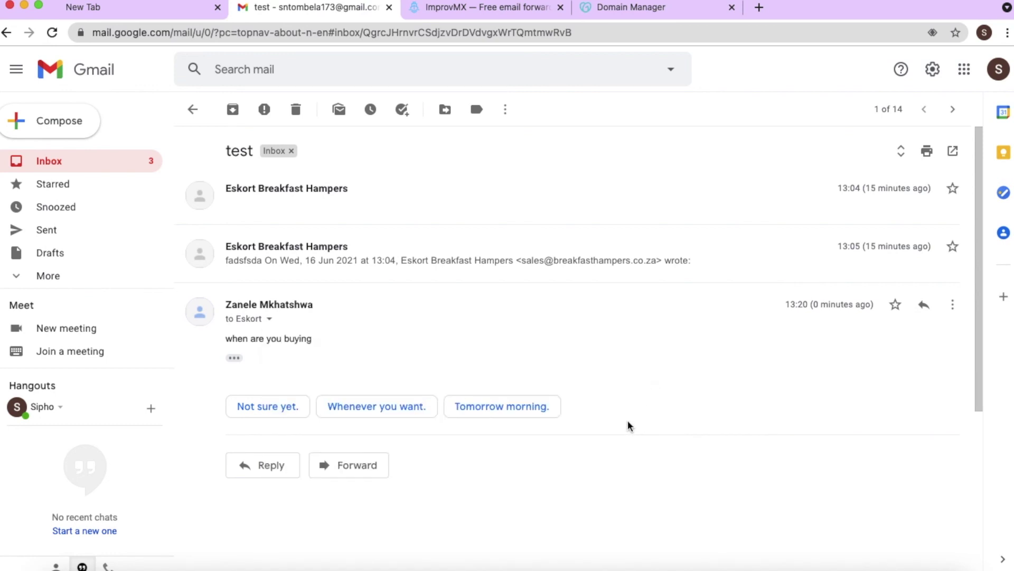